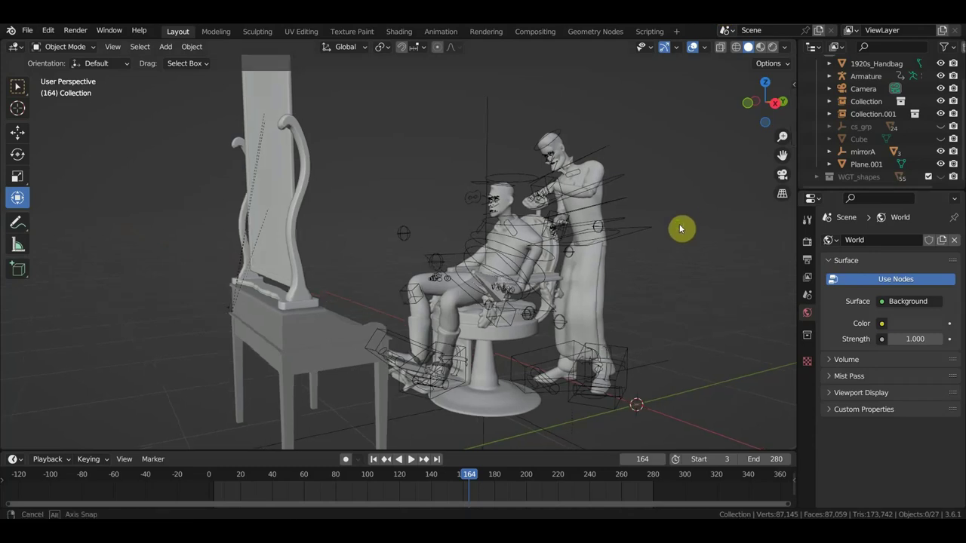
Orbit around the barber and mirror, then switch viewport shading to Material Preview and Rendered
{"action": "middle_click_drag", "start_coordinate": [683, 221], "coordinate": [570, 234]}
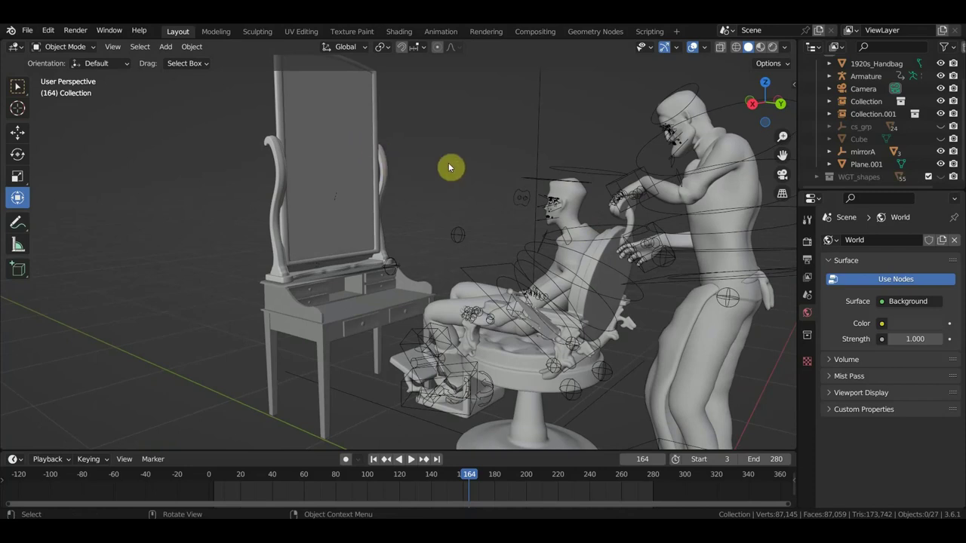
{"action": "mouse_move", "coordinate": [448, 164]}
{"action": "middle_mouse_down"}
{"action": "mouse_move", "coordinate": [440, 224]}
{"action": "mouse_move", "coordinate": [424, 194]}
{"action": "middle_mouse_up"}
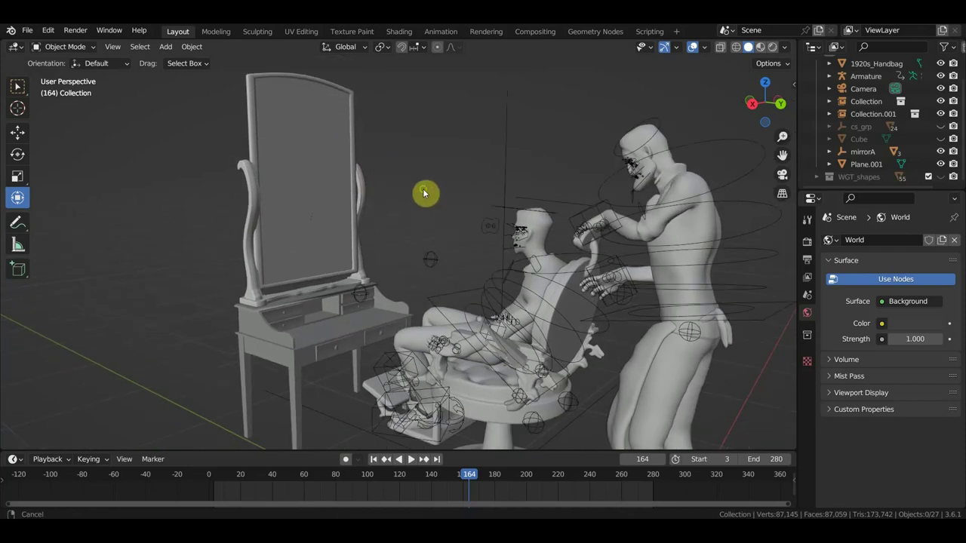
{"action": "left_click", "coordinate": [762, 47]}
{"action": "left_click", "coordinate": [772, 47]}
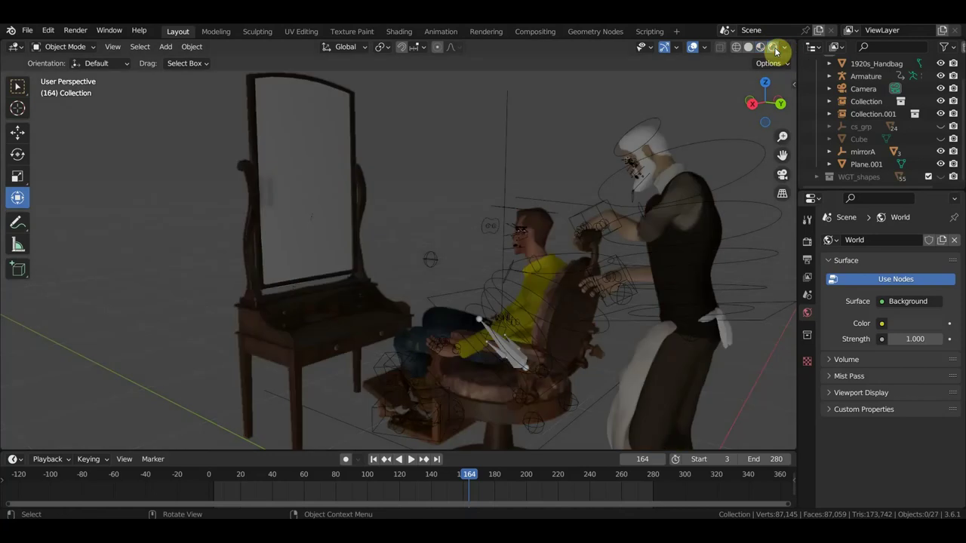
{"action": "scroll", "coordinate": [762, 121], "scroll_direction": "down", "scroll_amount": 2}
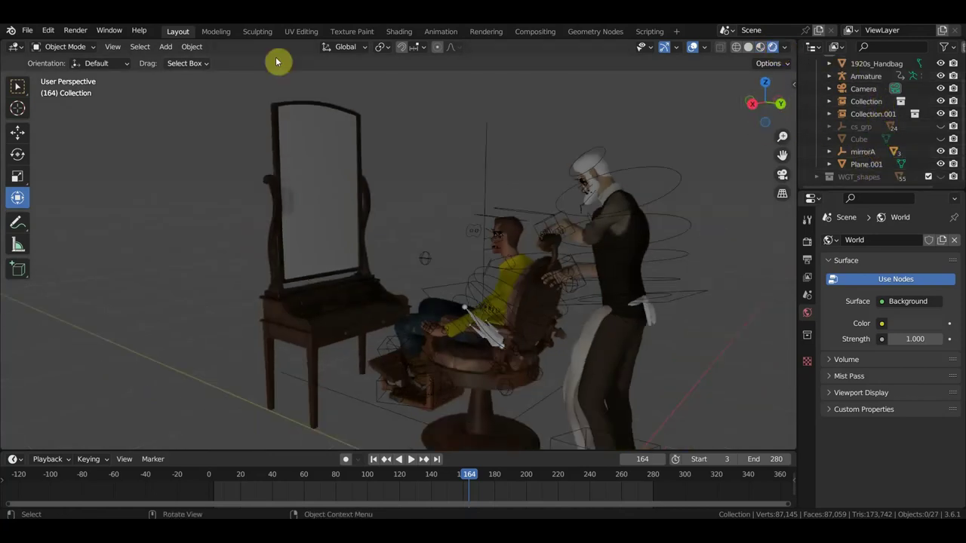
Add a point light to the barber scene with 500 W power
{"action": "left_click", "coordinate": [165, 47]}
{"action": "mouse_move", "coordinate": [184, 217]}
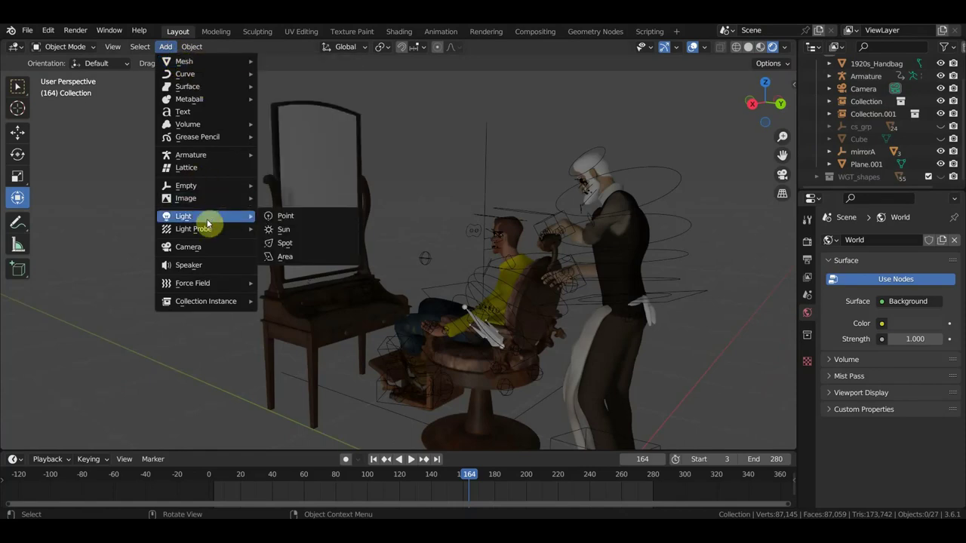
{"action": "left_click", "coordinate": [302, 221]}
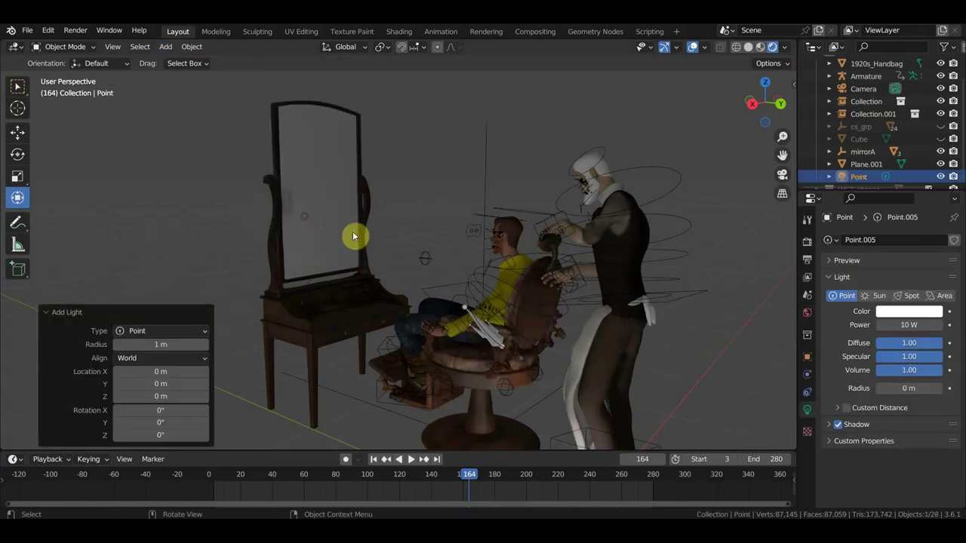
{"action": "left_click", "coordinate": [902, 325]}
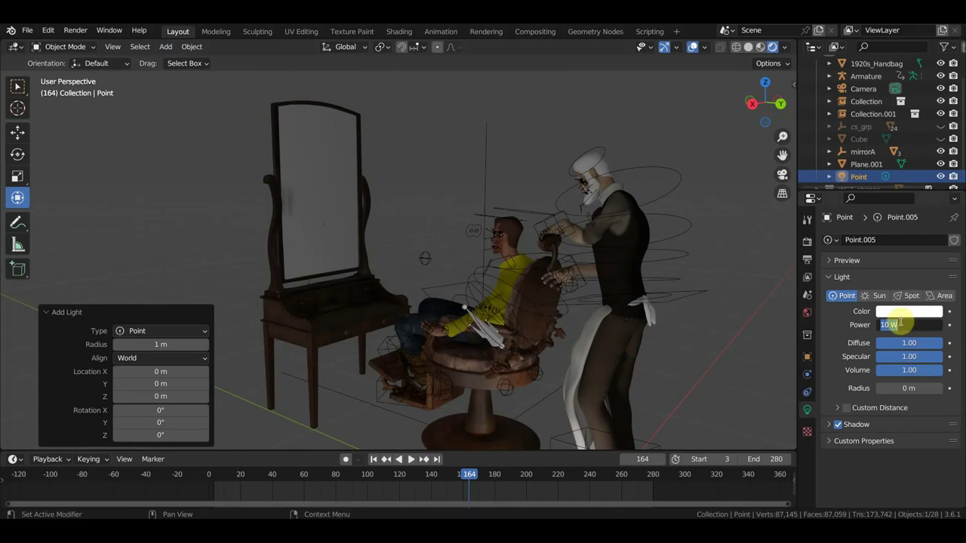
{"action": "type", "text": "500"}
{"action": "key", "text": "Return"}
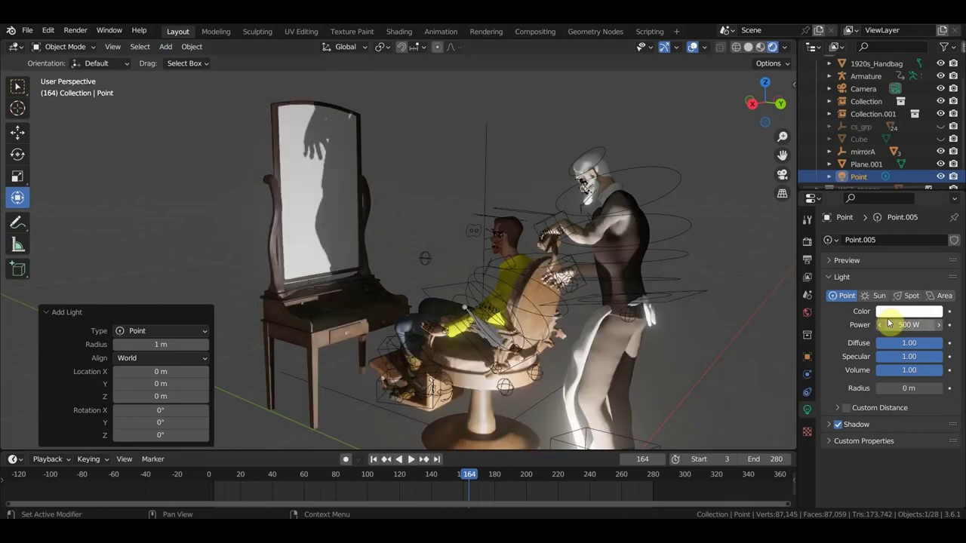
{"action": "scroll", "coordinate": [653, 274], "scroll_direction": "down", "scroll_amount": 5}
Raise the point light above the scene and set radius 0.24 m and specular 0.92
{"action": "key", "text": "g"}
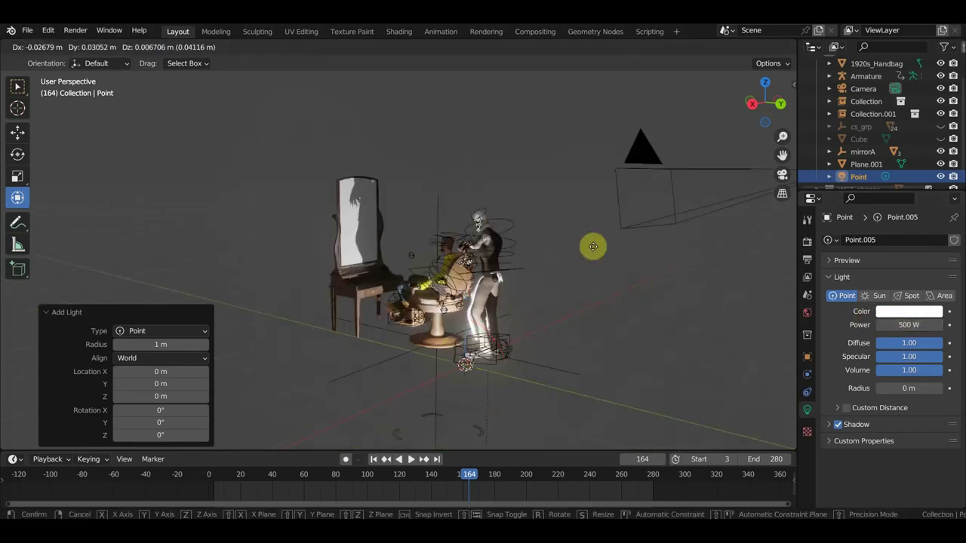
{"action": "left_click", "coordinate": [636, 45]}
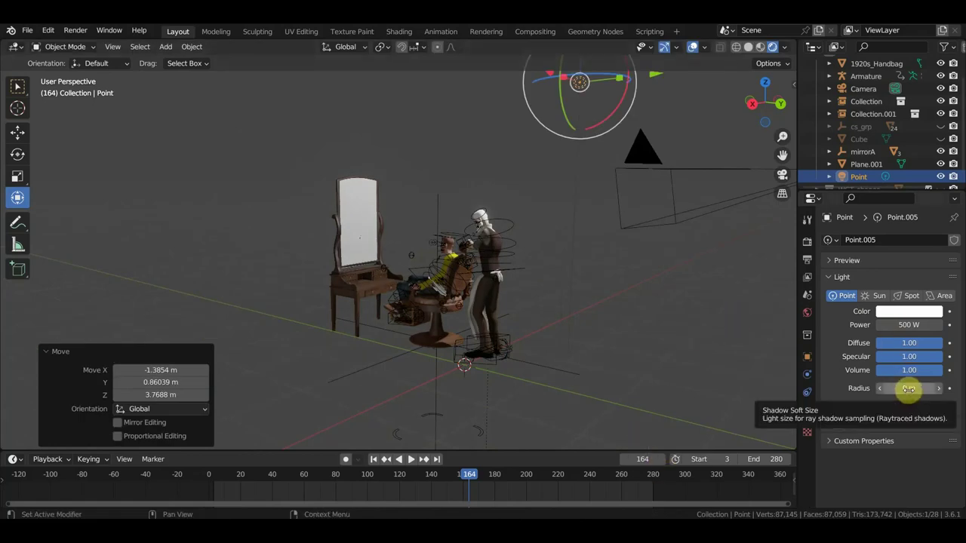
{"action": "left_click_drag", "start_coordinate": [908, 388], "coordinate": [867, 388]}
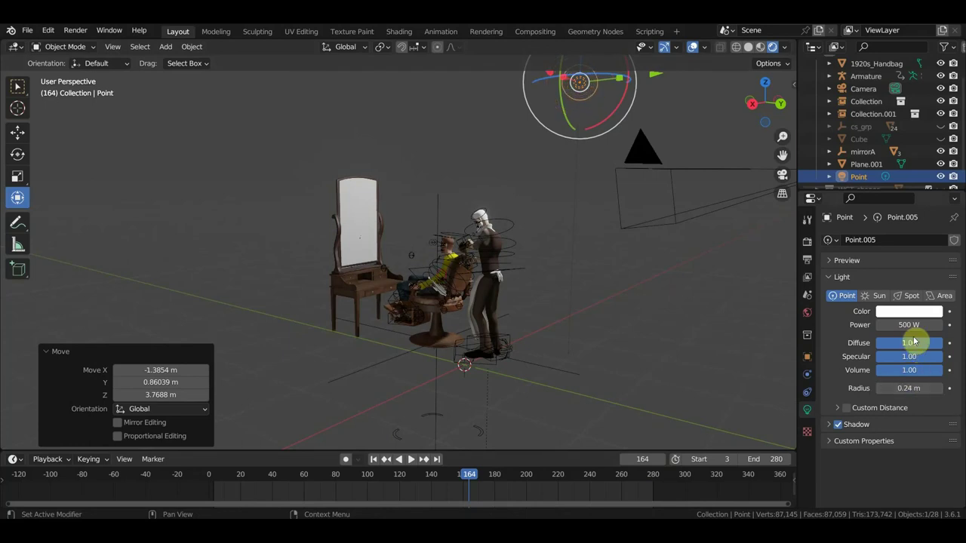
{"action": "left_click_drag", "start_coordinate": [911, 355], "coordinate": [943, 362]}
{"action": "middle_click_drag", "start_coordinate": [694, 350], "coordinate": [591, 343]}
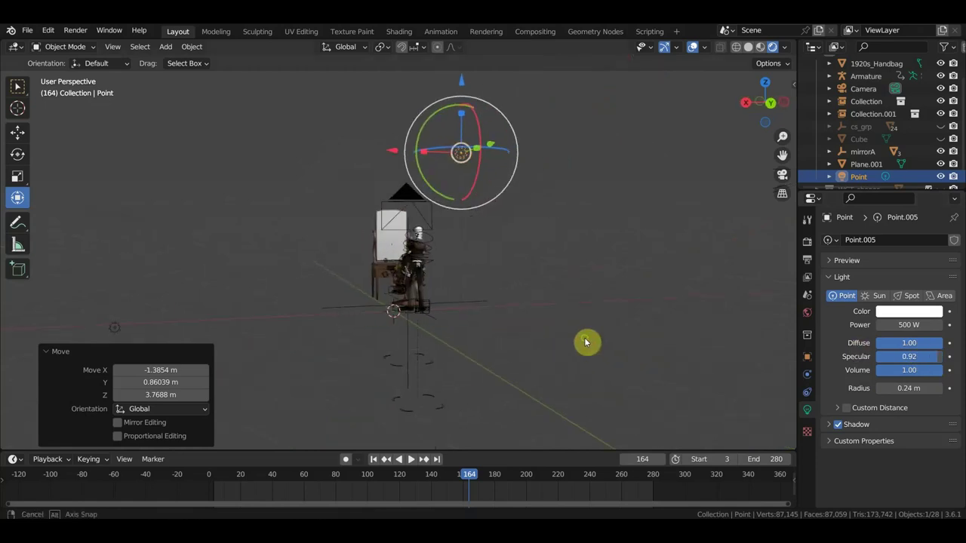
Duplicate the point light to the upper left and move the original light to the right
{"action": "key", "text": "shift+d"}
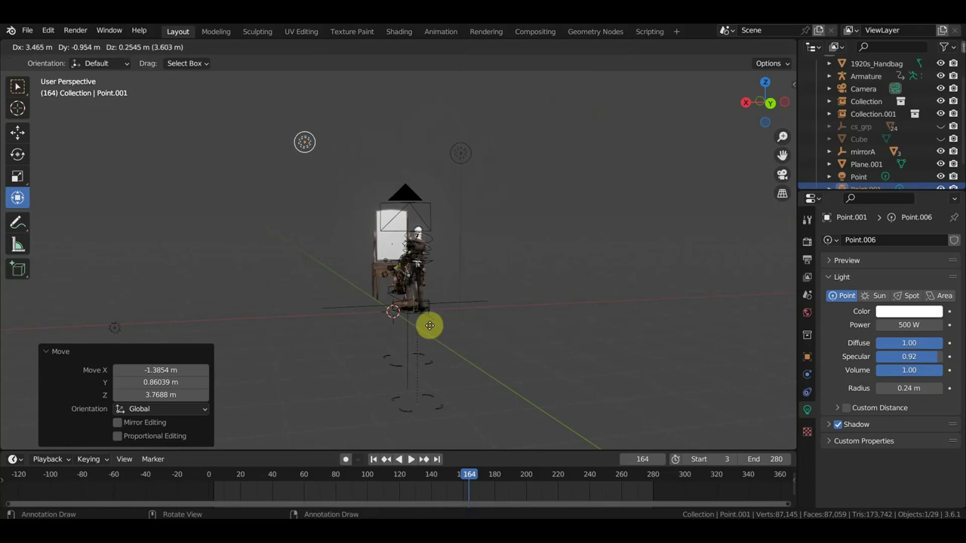
{"action": "left_click", "coordinate": [348, 359]}
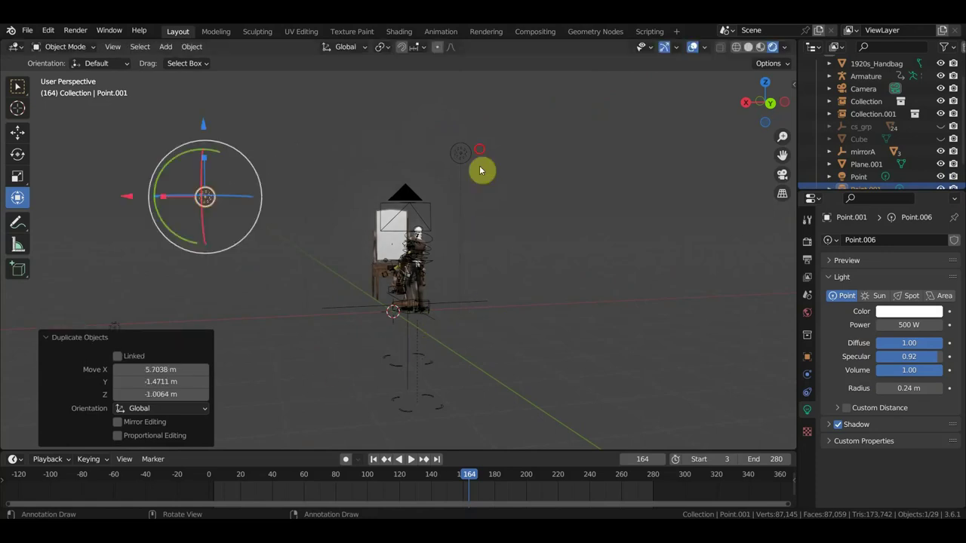
{"action": "left_click", "coordinate": [466, 153]}
{"action": "left_click_drag", "start_coordinate": [465, 153], "coordinate": [604, 209]}
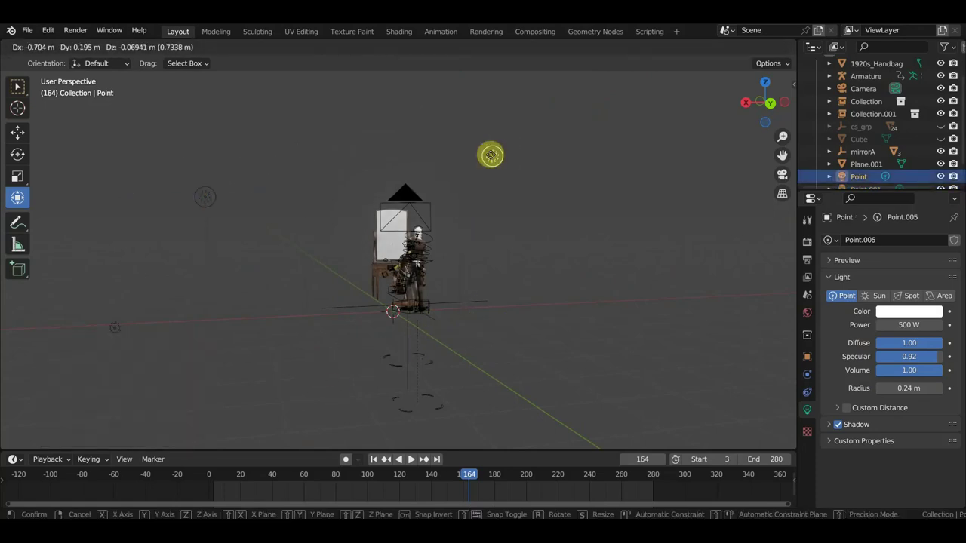
{"action": "scroll", "coordinate": [544, 273], "scroll_direction": "up", "scroll_amount": 2}
{"action": "mouse_move", "coordinate": [545, 274]}
{"action": "middle_mouse_down"}
{"action": "mouse_move", "coordinate": [724, 282]}
{"action": "mouse_move", "coordinate": [676, 272]}
{"action": "middle_mouse_up"}
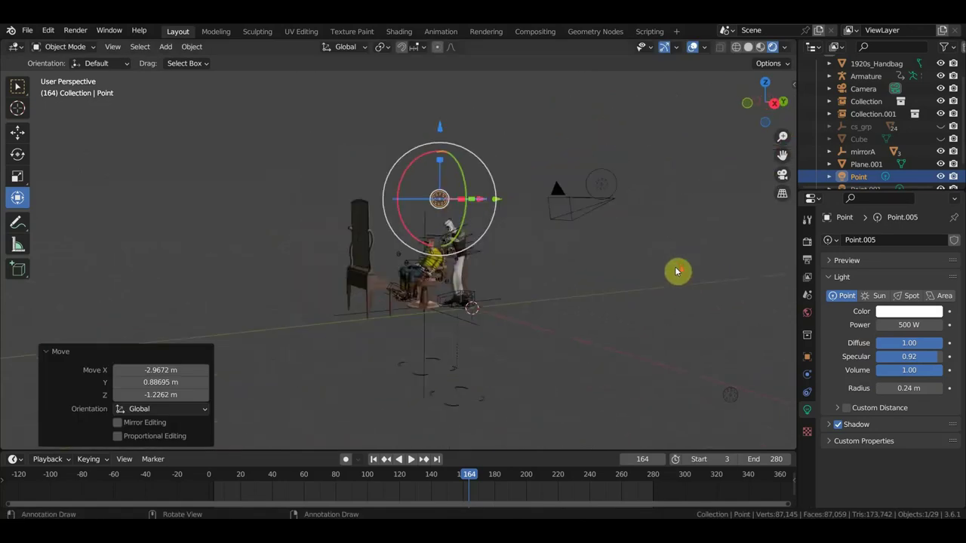
Place another light copy above the scene and raise its power to 1000 W
{"action": "left_click", "coordinate": [485, 282]}
{"action": "key", "text": "g"}
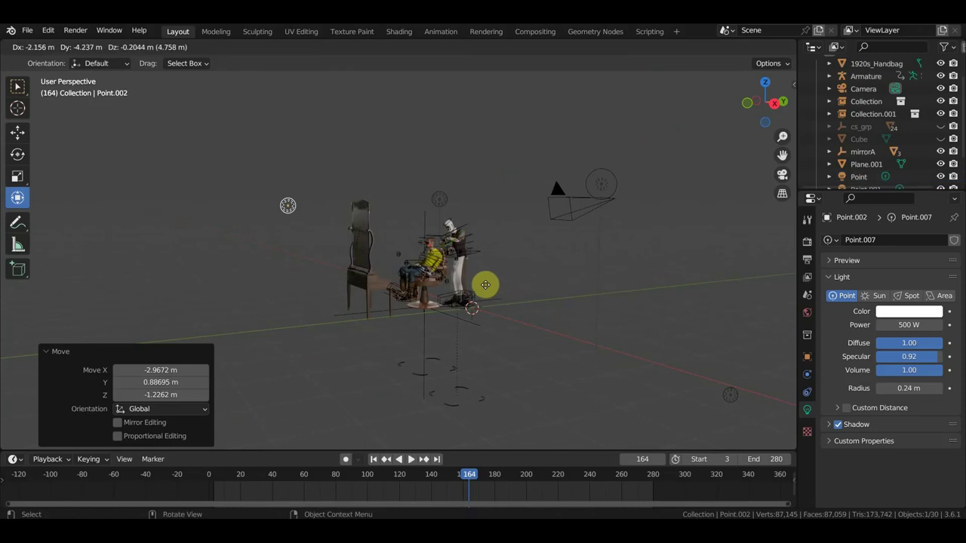
{"action": "left_click", "coordinate": [443, 171]}
{"action": "left_click", "coordinate": [899, 324]}
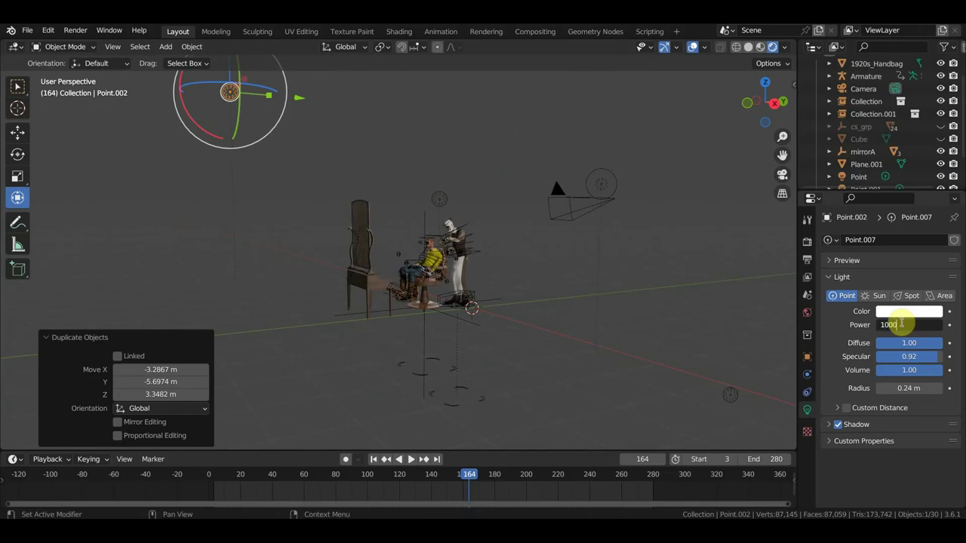
{"action": "key", "text": "Return"}
{"action": "scroll", "coordinate": [581, 371], "scroll_direction": "up", "scroll_amount": 2}
{"action": "scroll", "coordinate": [581, 371], "scroll_direction": "up", "scroll_amount": 3}
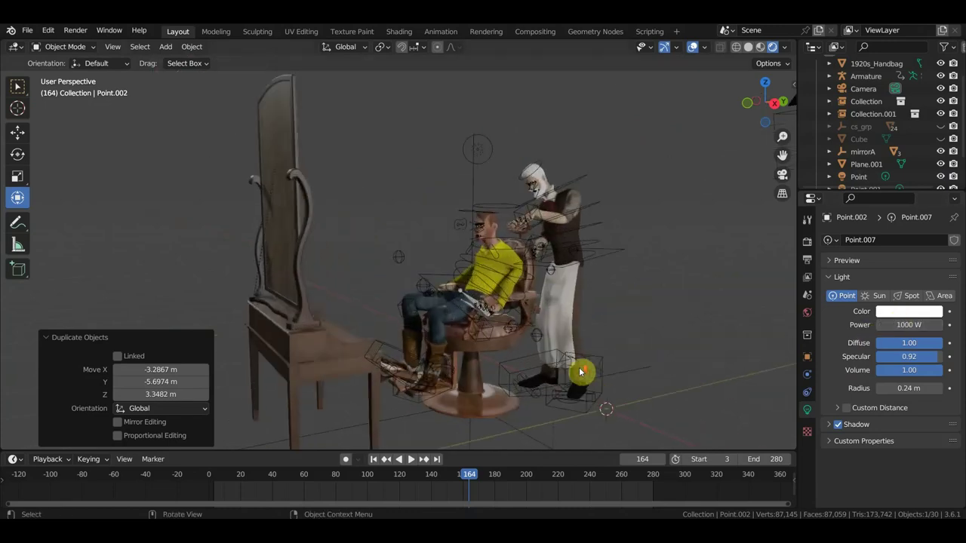
{"action": "scroll", "coordinate": [580, 371], "scroll_direction": "up", "scroll_amount": 2}
{"action": "scroll", "coordinate": [663, 347], "scroll_direction": "down", "scroll_amount": 2}
{"action": "scroll", "coordinate": [669, 343], "scroll_direction": "down", "scroll_amount": 2}
{"action": "middle_click_drag", "start_coordinate": [671, 342], "coordinate": [616, 342], "text": "shift"}
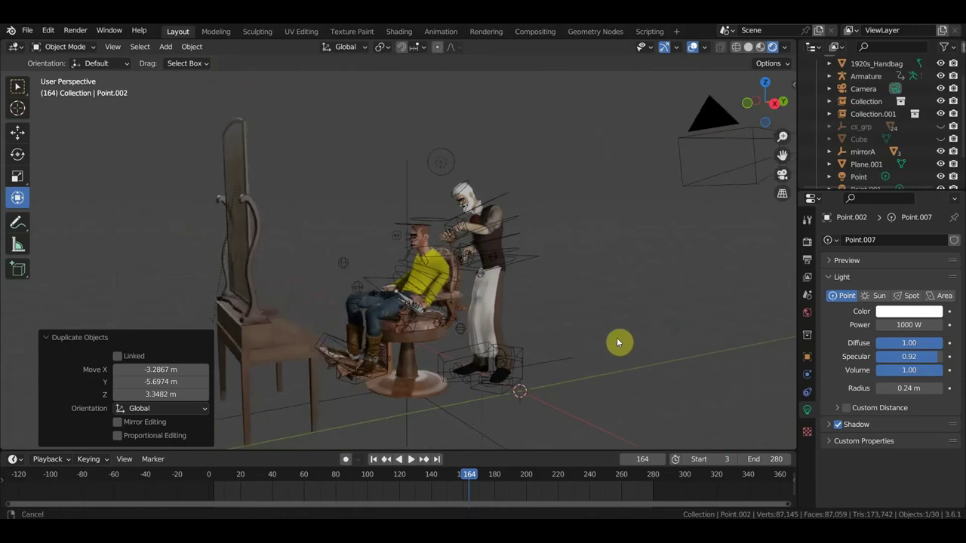
{"action": "scroll", "coordinate": [615, 340], "scroll_direction": "down", "scroll_amount": 1}
{"action": "scroll", "coordinate": [605, 328], "scroll_direction": "down", "scroll_amount": 2}
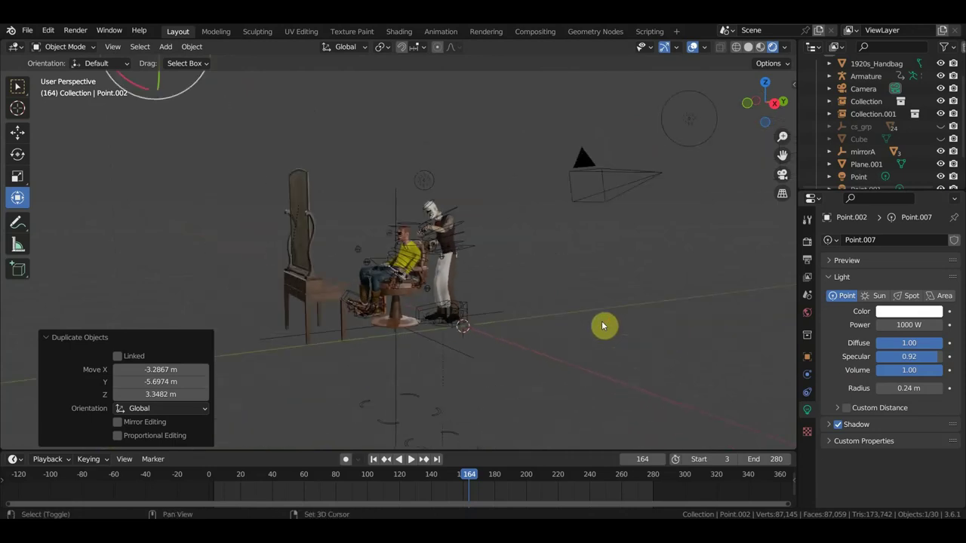
Add a floor plane scaled by 5.811 under the scene, then select the mirror glass
{"action": "key", "text": "shift+a"}
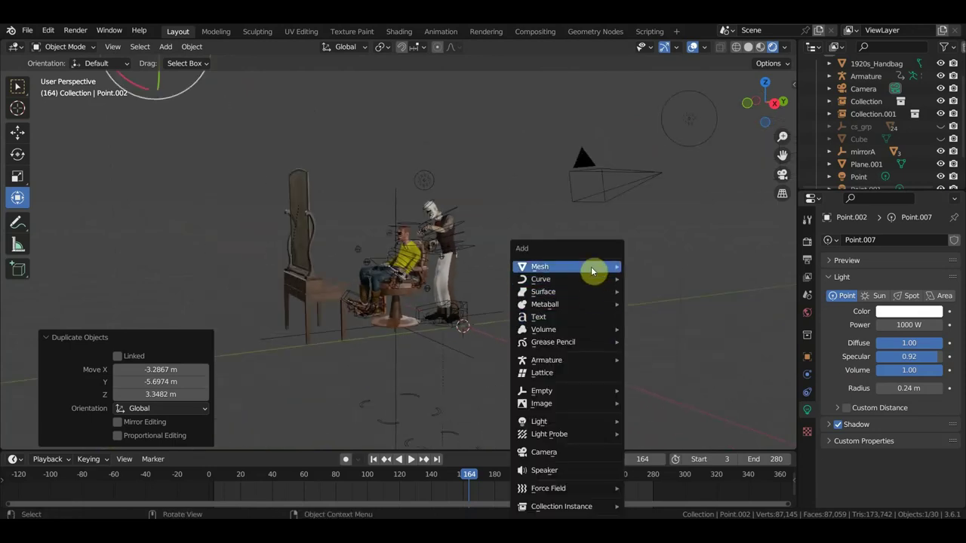
{"action": "left_click", "coordinate": [661, 266]}
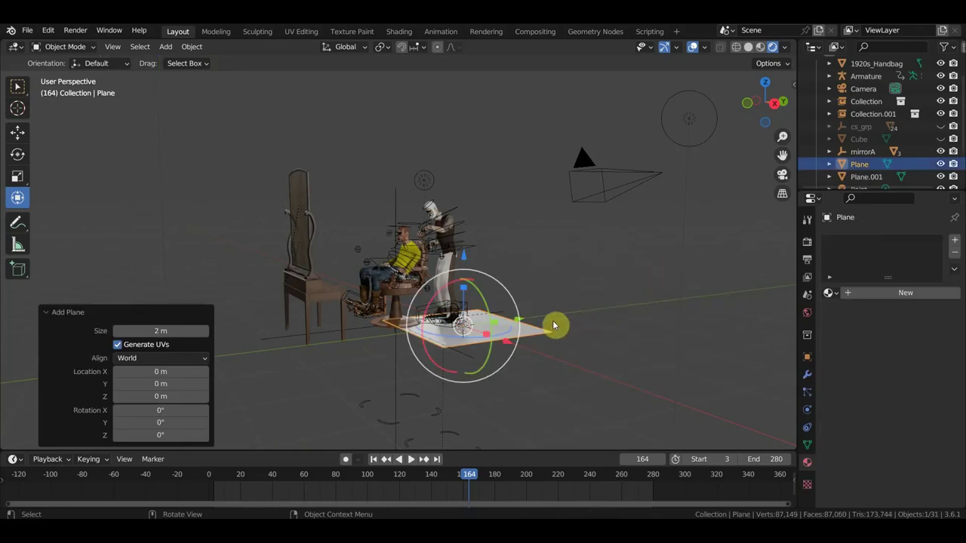
{"action": "key", "text": "s"}
{"action": "left_click", "coordinate": [384, 327]}
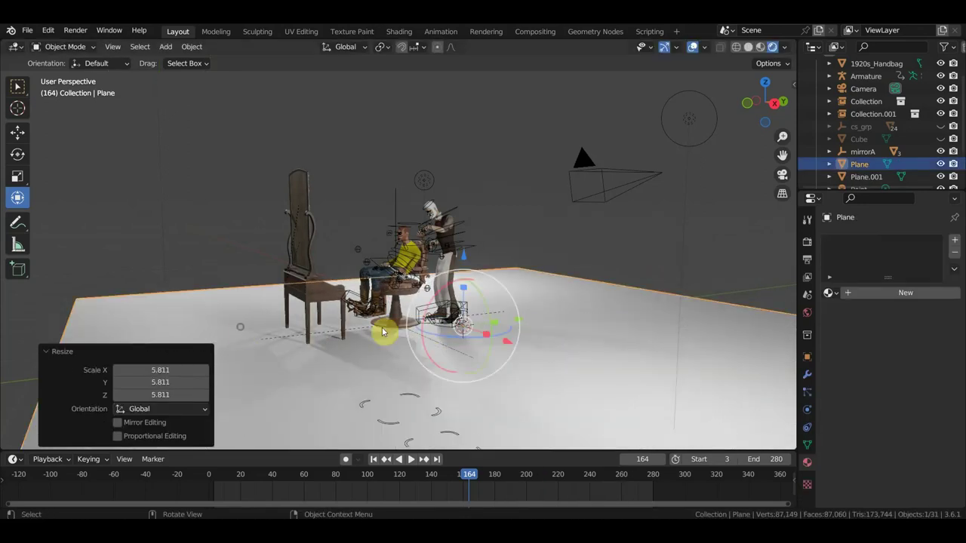
{"action": "mouse_move", "coordinate": [533, 332]}
{"action": "middle_mouse_down"}
{"action": "mouse_move", "coordinate": [528, 381]}
{"action": "mouse_move", "coordinate": [438, 395]}
{"action": "middle_mouse_up"}
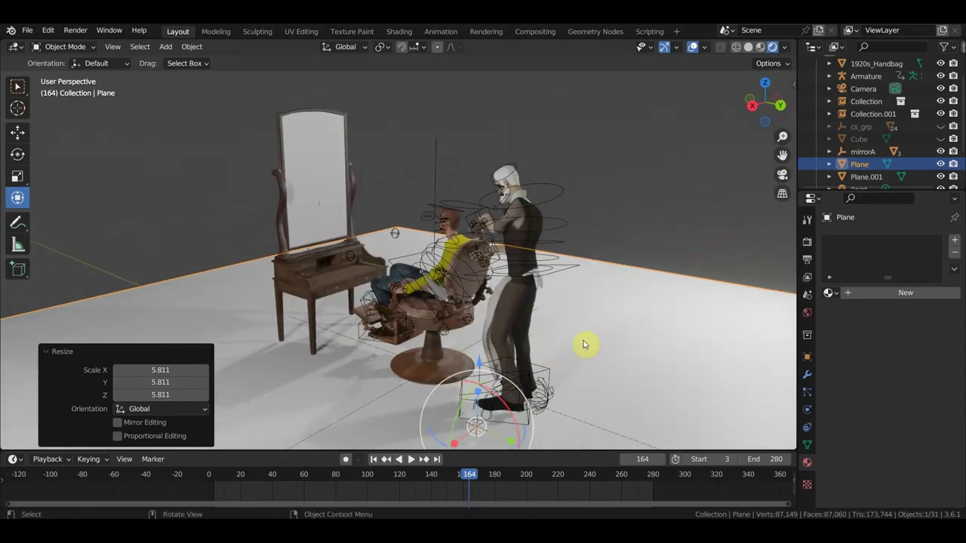
{"action": "mouse_move", "coordinate": [610, 343]}
{"action": "middle_mouse_down"}
{"action": "mouse_move", "coordinate": [431, 301]}
{"action": "mouse_move", "coordinate": [370, 268]}
{"action": "middle_mouse_up"}
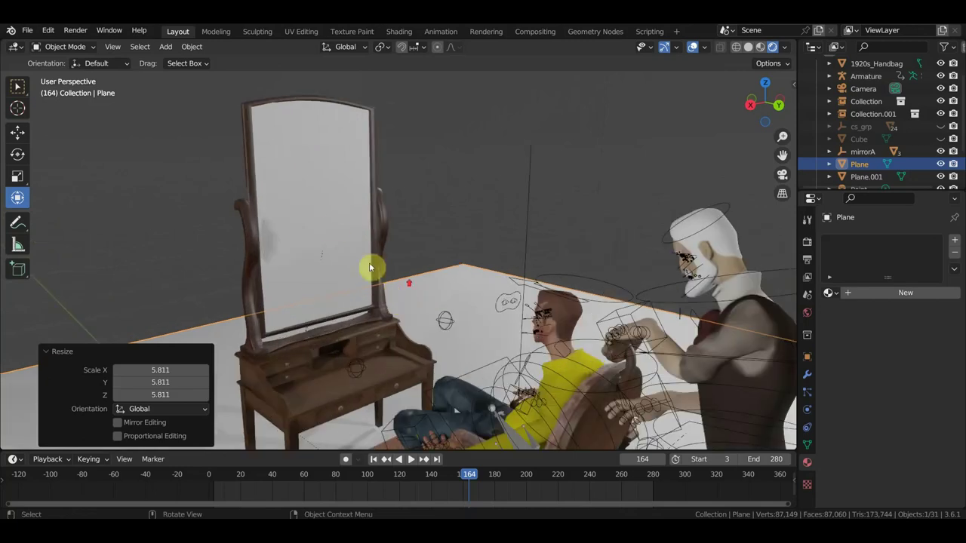
{"action": "left_click", "coordinate": [318, 273]}
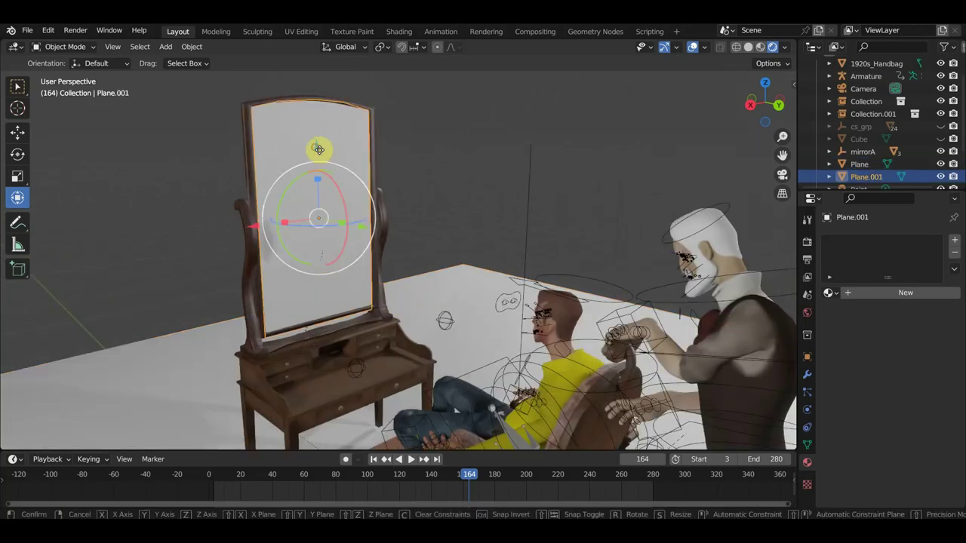
Nudge the mirror glass along Z, check it in wireframe, and enter Edit Mode centred on it
{"action": "left_click_drag", "start_coordinate": [318, 155], "coordinate": [315, 145]}
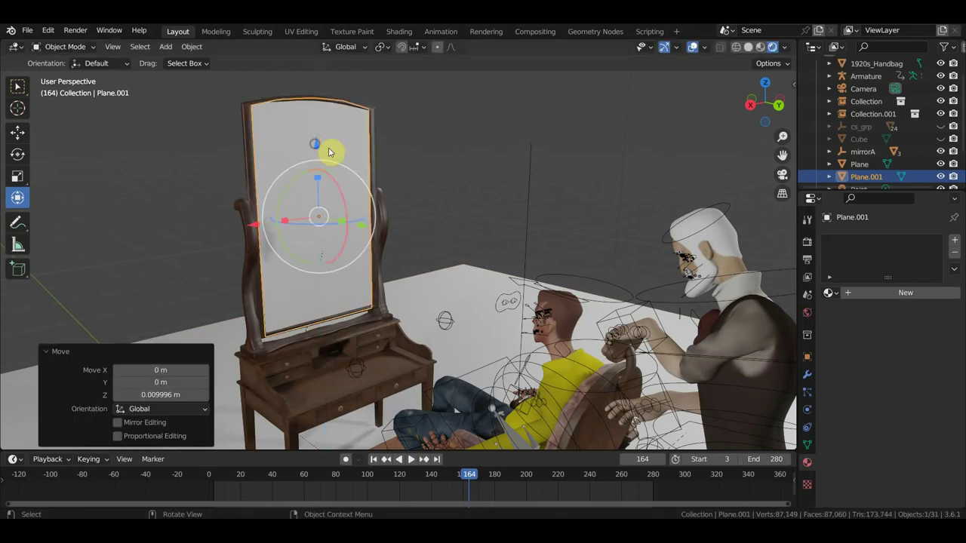
{"action": "left_click", "coordinate": [736, 49]}
{"action": "scroll", "coordinate": [432, 176], "scroll_direction": "up", "scroll_amount": 2}
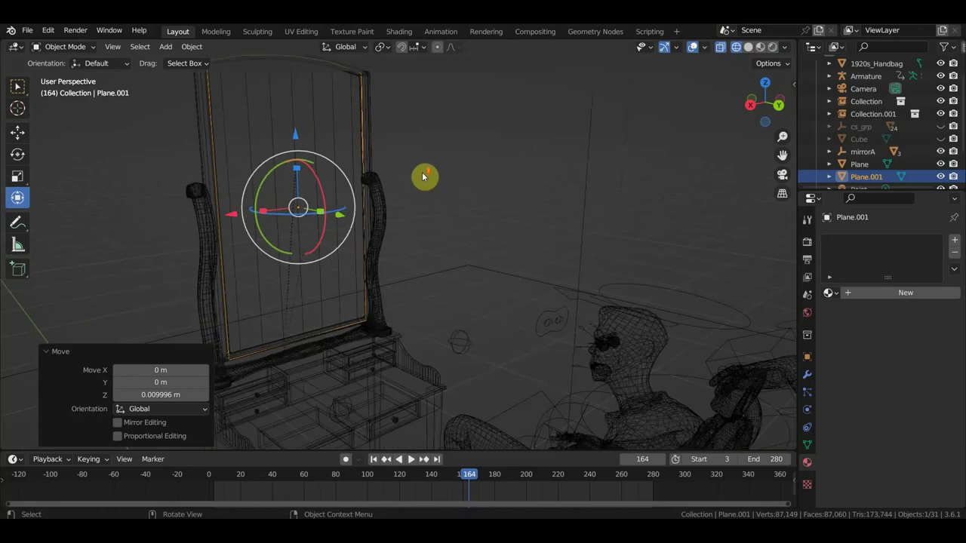
{"action": "left_click", "coordinate": [748, 46]}
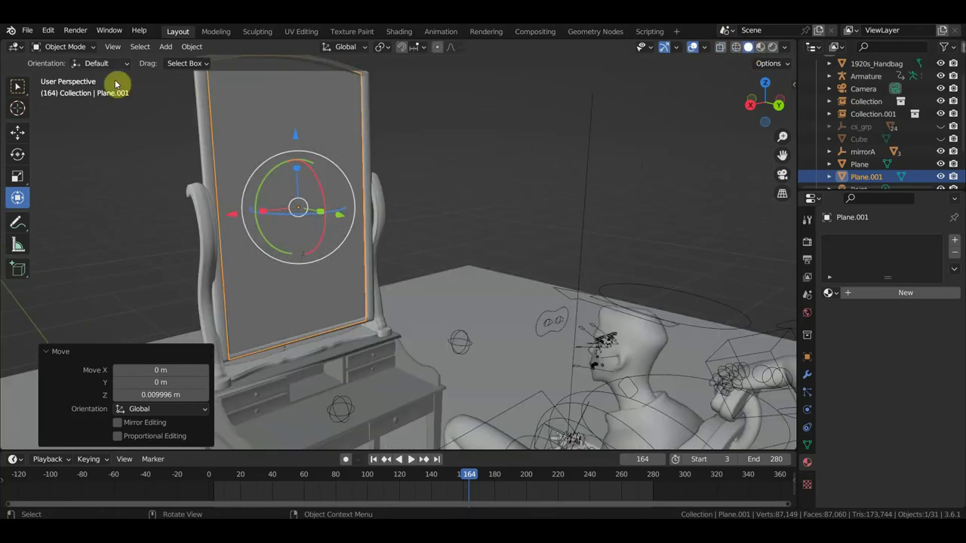
{"action": "left_click", "coordinate": [63, 47]}
{"action": "left_click", "coordinate": [65, 75]}
{"action": "key", "text": "KP_Decimal"}
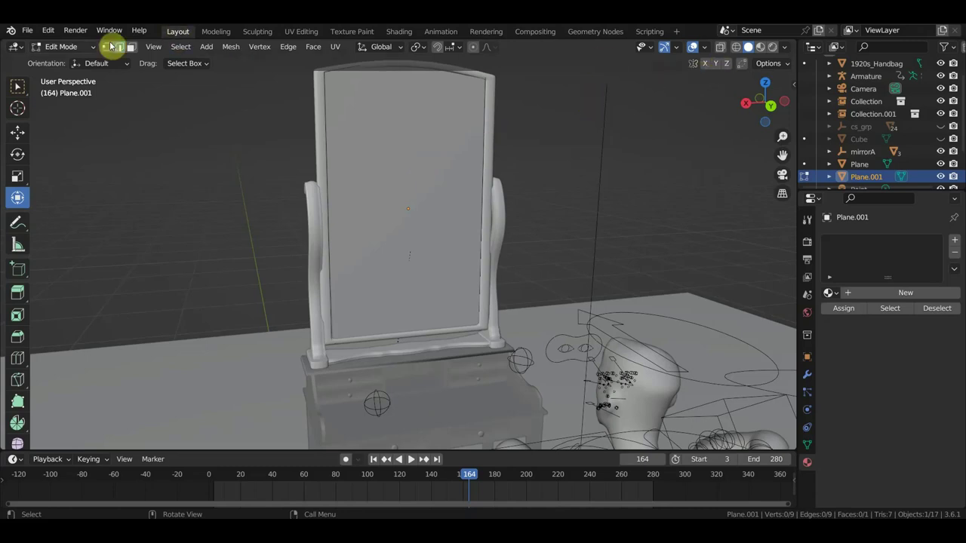
Return to Object Mode and preview the scene in Material Preview including the seated characters
{"action": "left_click", "coordinate": [58, 48]}
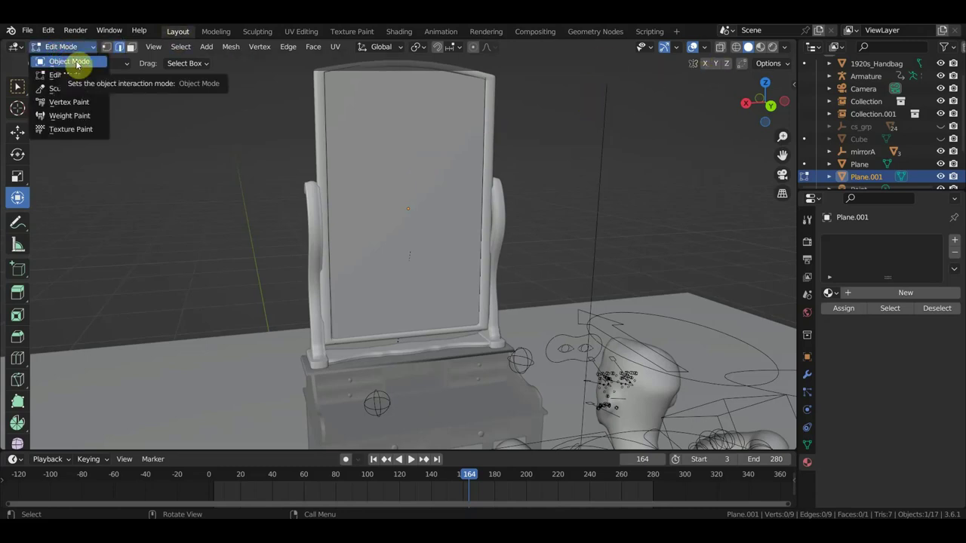
{"action": "left_click", "coordinate": [69, 62]}
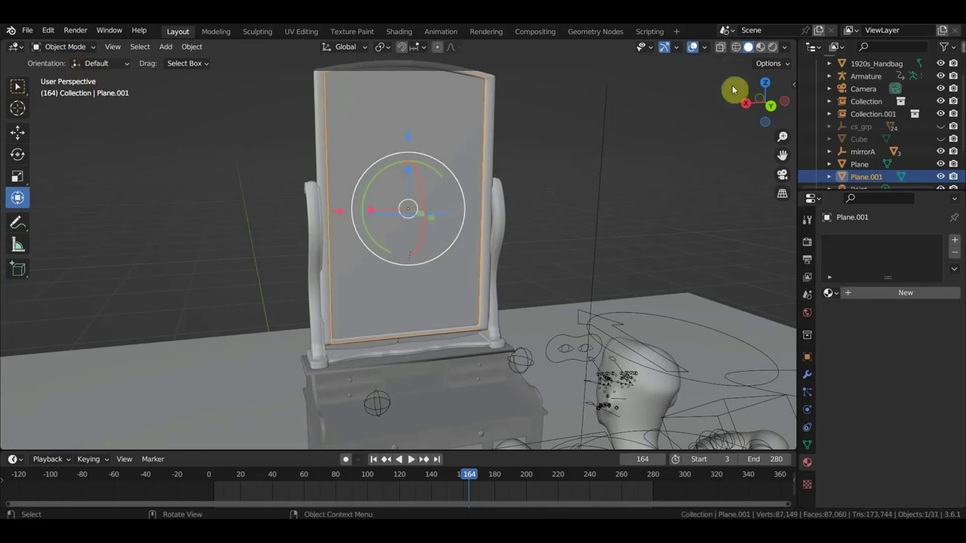
{"action": "left_click", "coordinate": [772, 47]}
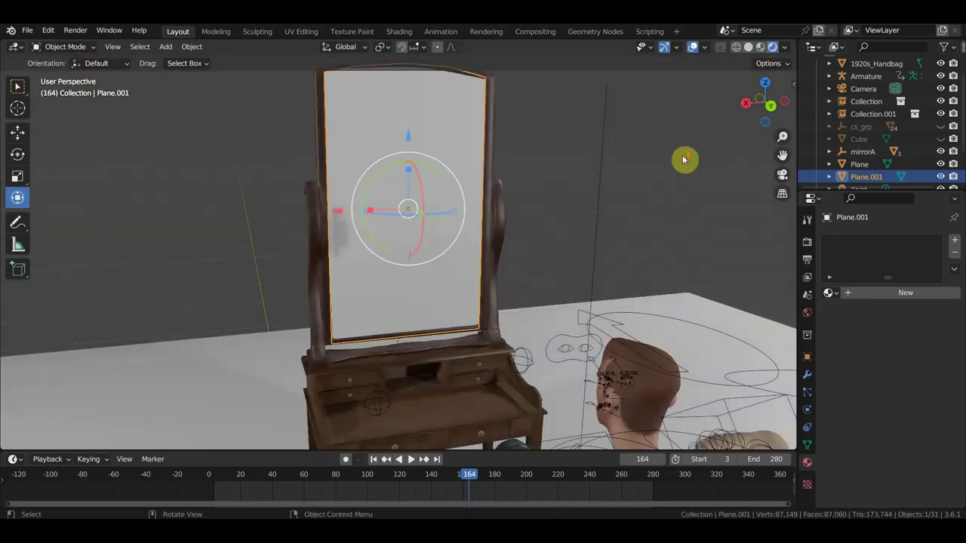
{"action": "middle_click_drag", "start_coordinate": [683, 159], "coordinate": [697, 148]}
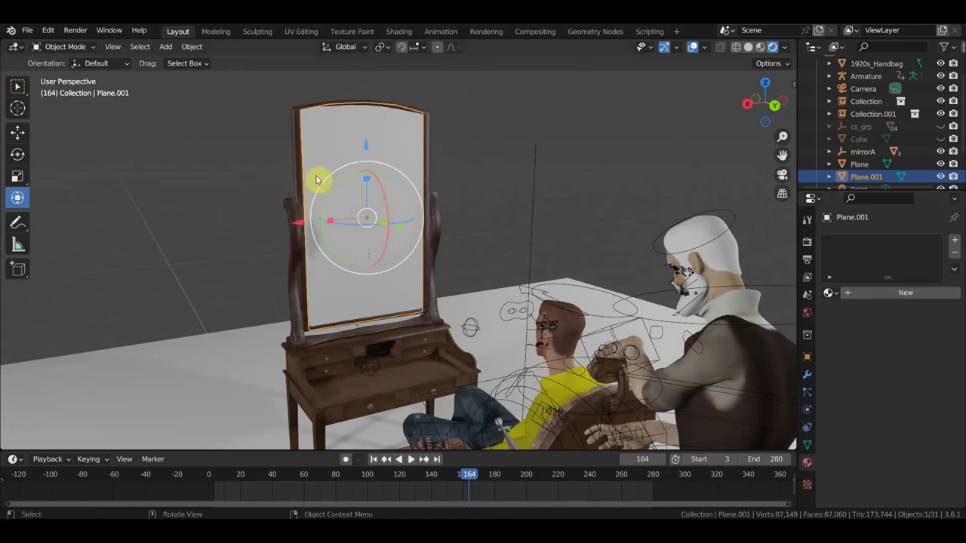
Create a new mirror material with Metallic 1.000 and Roughness 0.000
{"action": "left_click", "coordinate": [894, 291]}
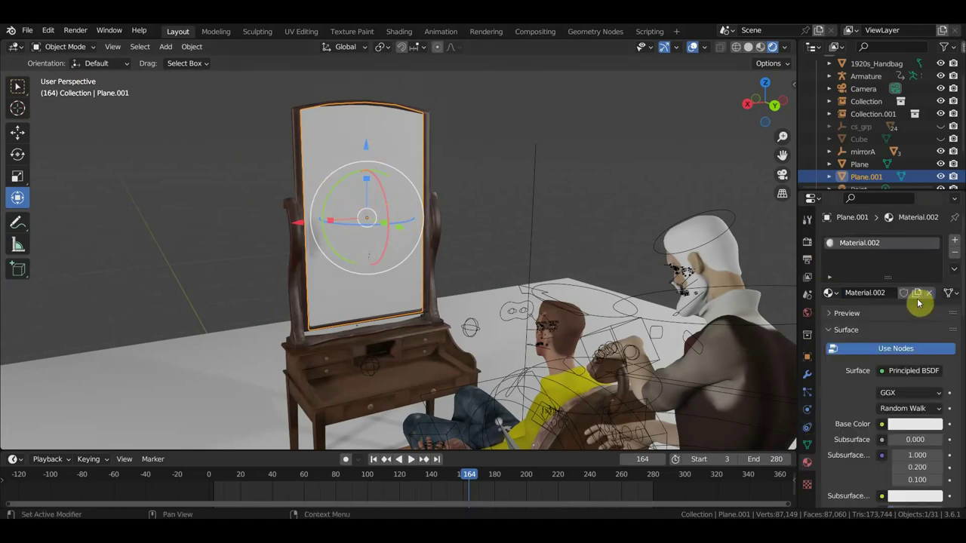
{"action": "scroll", "coordinate": [934, 451], "scroll_direction": "down", "scroll_amount": 2}
{"action": "scroll", "coordinate": [916, 442], "scroll_direction": "down", "scroll_amount": 3}
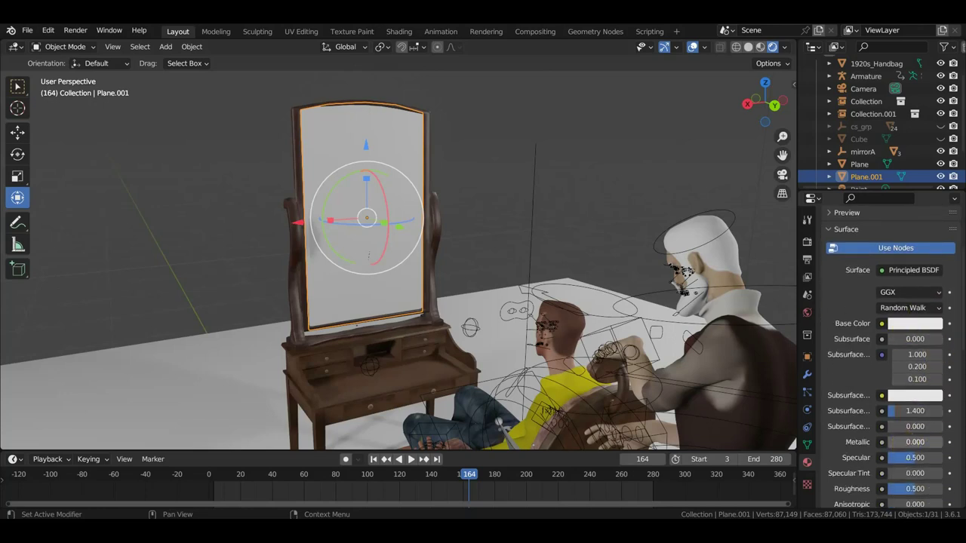
{"action": "left_click_drag", "start_coordinate": [915, 442], "coordinate": [943, 442]}
{"action": "scroll", "coordinate": [928, 458], "scroll_direction": "down", "scroll_amount": 2}
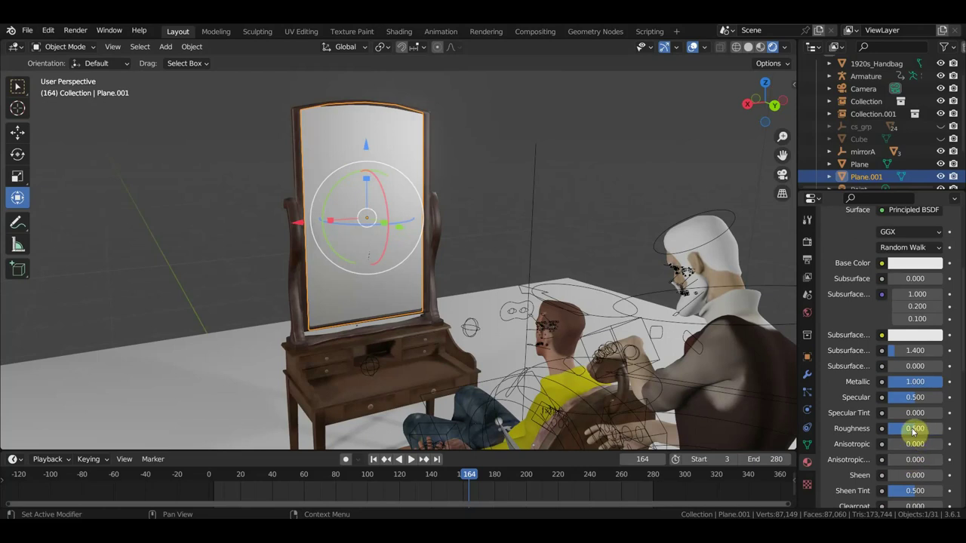
{"action": "left_click_drag", "start_coordinate": [914, 428], "coordinate": [889, 427]}
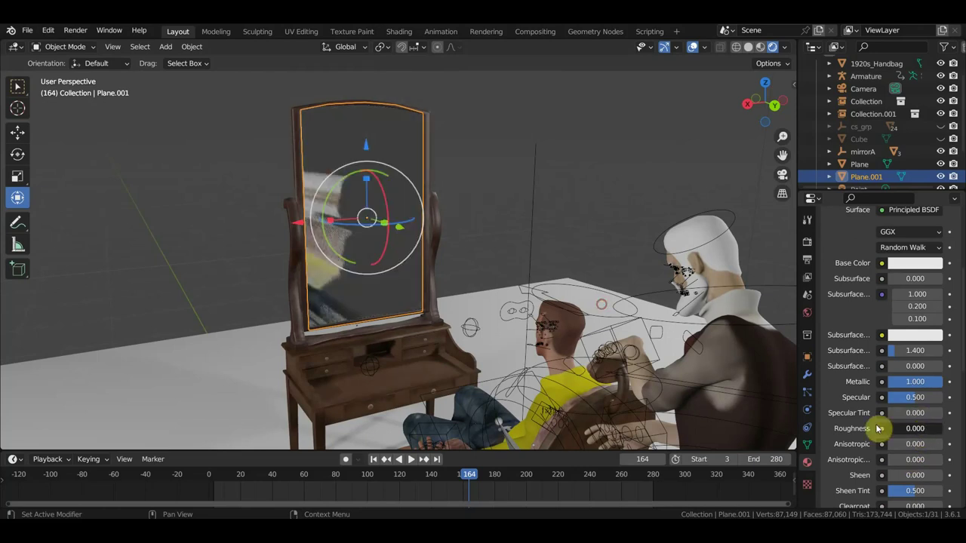
Frame the mirror, then orbit out to view the whole barbershop scene
{"action": "key", "text": "KP_Decimal"}
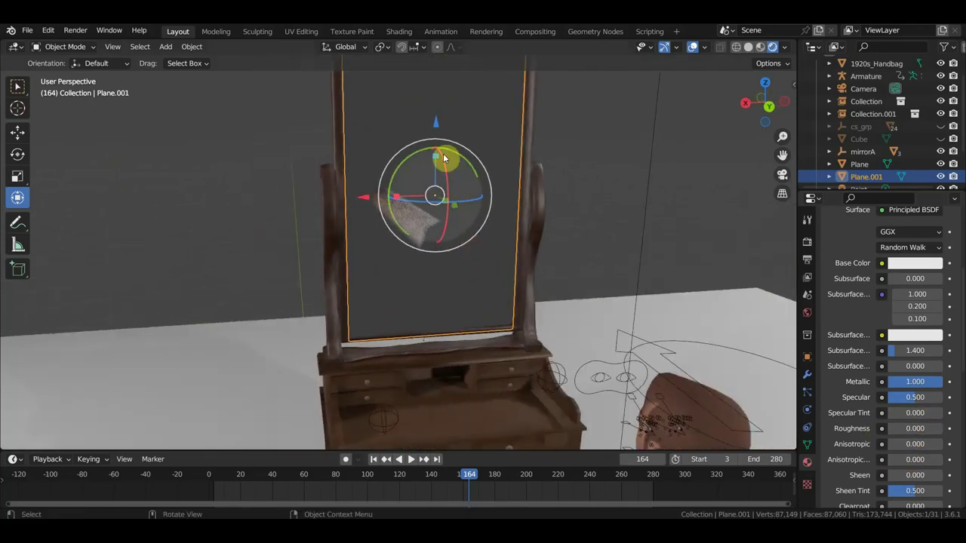
{"action": "scroll", "coordinate": [444, 157], "scroll_direction": "down", "scroll_amount": 3}
{"action": "mouse_move", "coordinate": [483, 215]}
{"action": "middle_mouse_down"}
{"action": "mouse_move", "coordinate": [609, 221]}
{"action": "mouse_move", "coordinate": [722, 191]}
{"action": "middle_mouse_up"}
{"action": "left_click", "coordinate": [166, 47]}
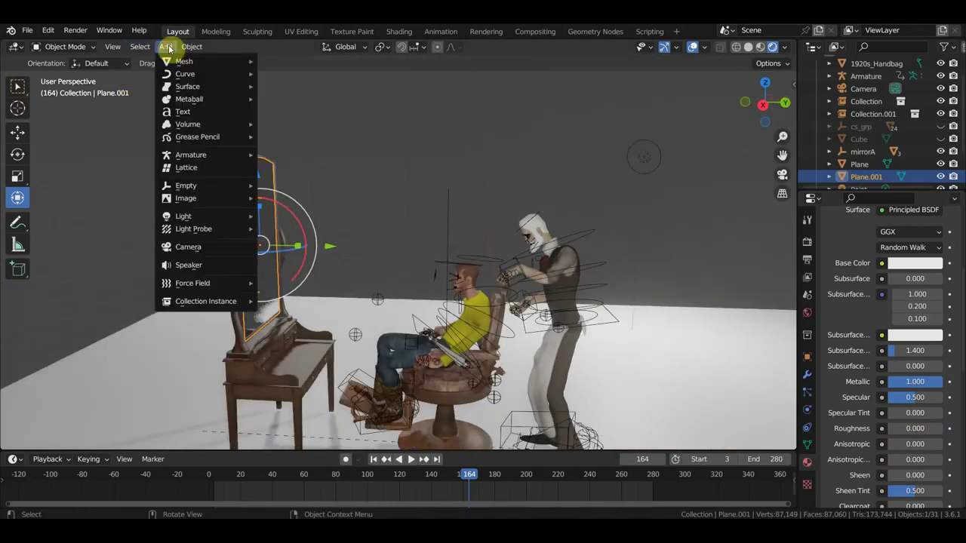
{"action": "mouse_move", "coordinate": [193, 229]}
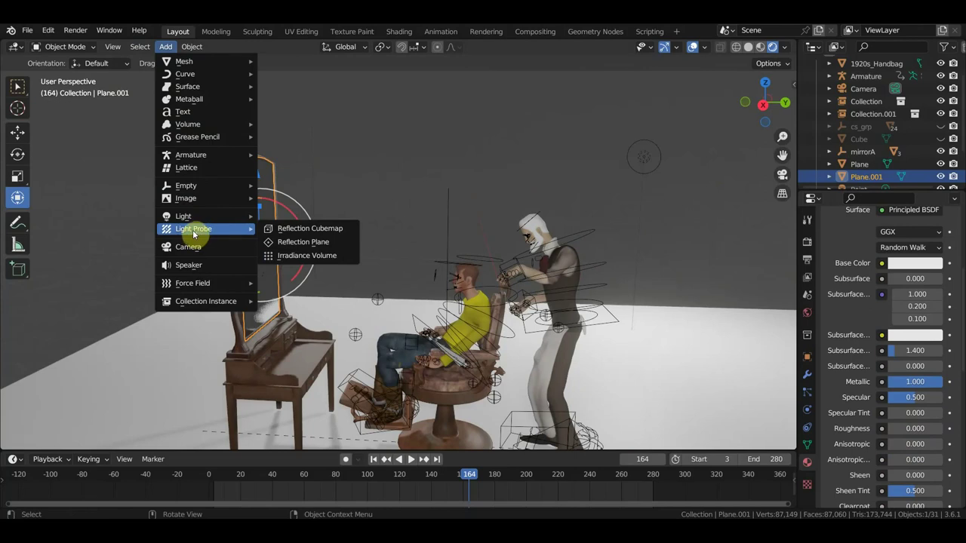
Add a Reflection Plane light probe and rotate it 89.7° upright in side view
{"action": "left_click", "coordinate": [313, 246]}
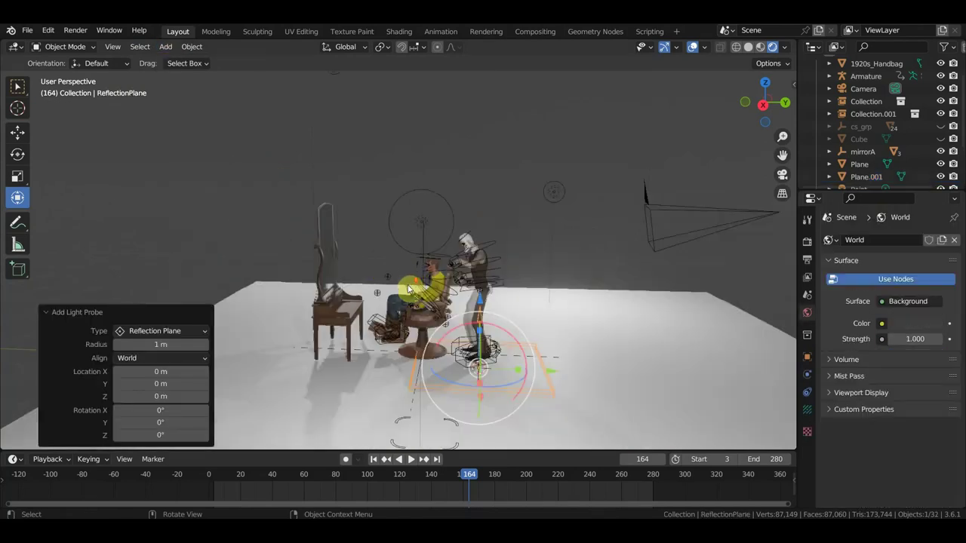
{"action": "middle_click_drag", "start_coordinate": [392, 272], "coordinate": [419, 291]}
{"action": "key", "text": "KP_3"}
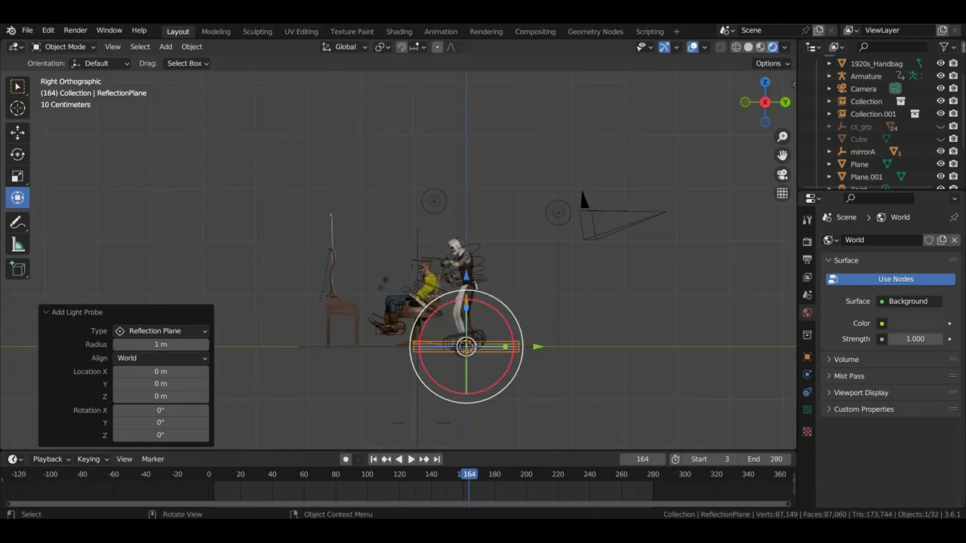
{"action": "key", "text": "r"}
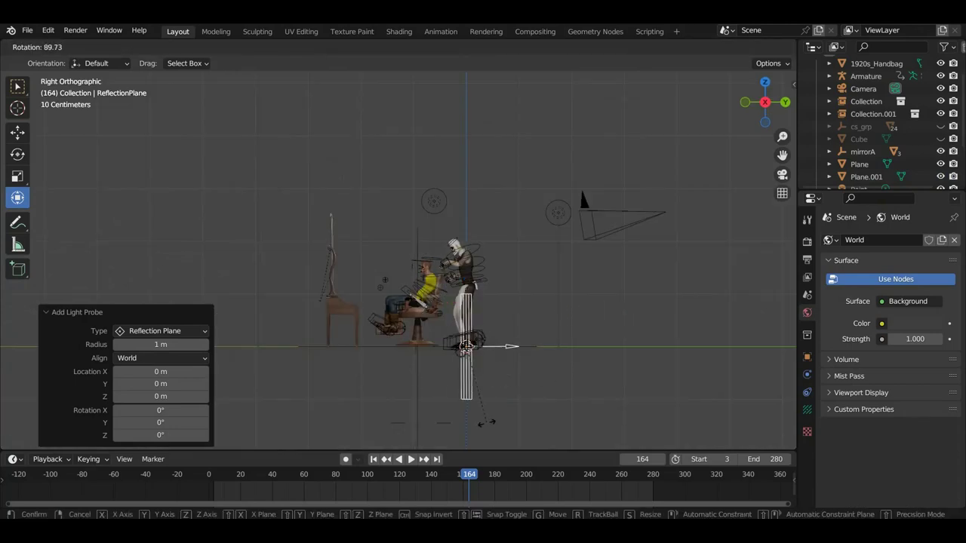
{"action": "left_click", "coordinate": [543, 409]}
Move the reflection probe up against the vanity mirror
{"action": "key", "text": "g"}
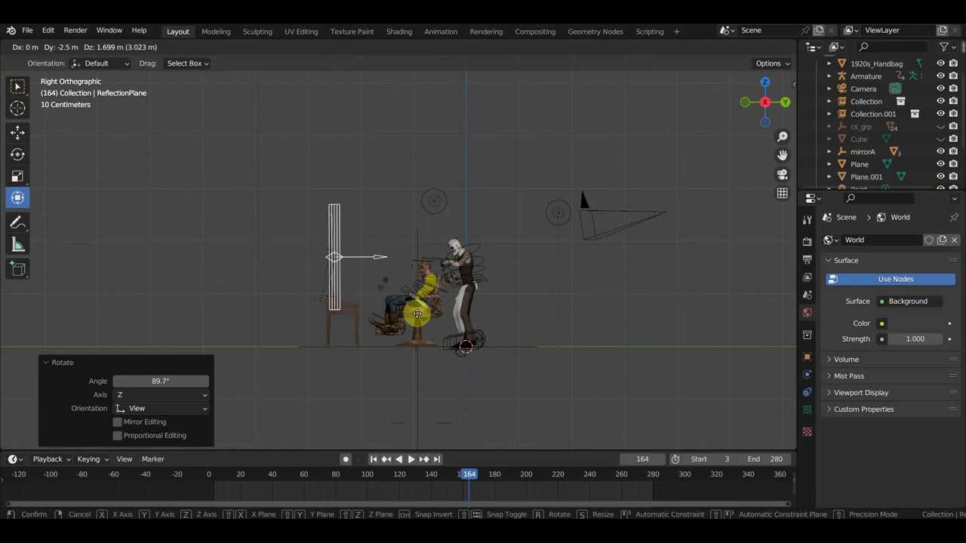
{"action": "left_click", "coordinate": [416, 314]}
{"action": "scroll", "coordinate": [416, 314], "scroll_direction": "up", "scroll_amount": 1}
{"action": "middle_click_drag", "start_coordinate": [416, 314], "coordinate": [307, 267]}
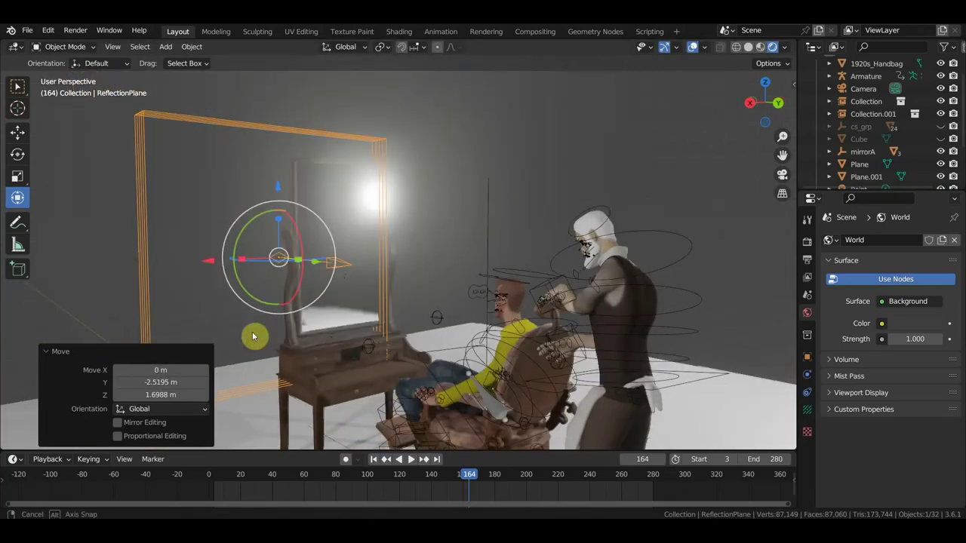
{"action": "left_click_drag", "start_coordinate": [305, 242], "coordinate": [377, 255]}
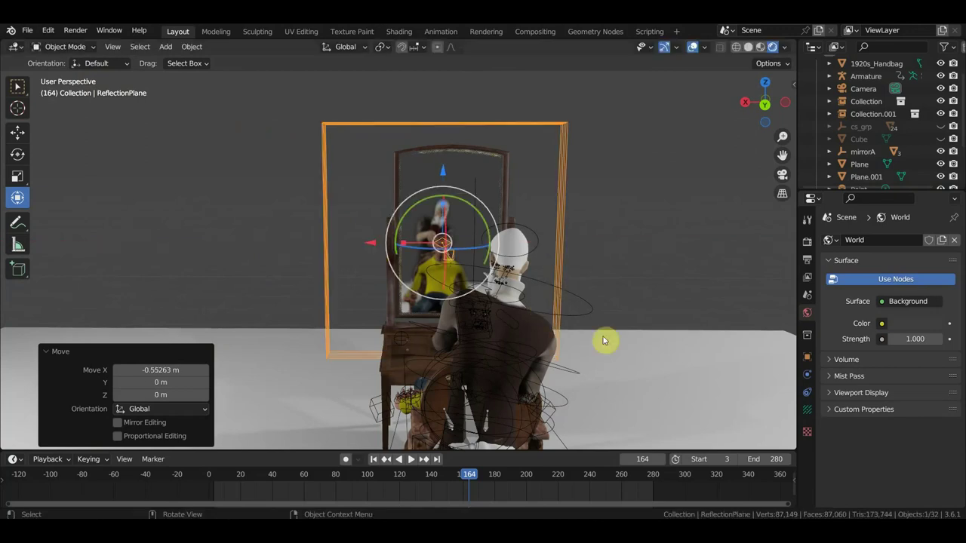
Scale the probe to 0.808 and nudge it along Z and −0.043249 m along X
{"action": "key", "text": "s"}
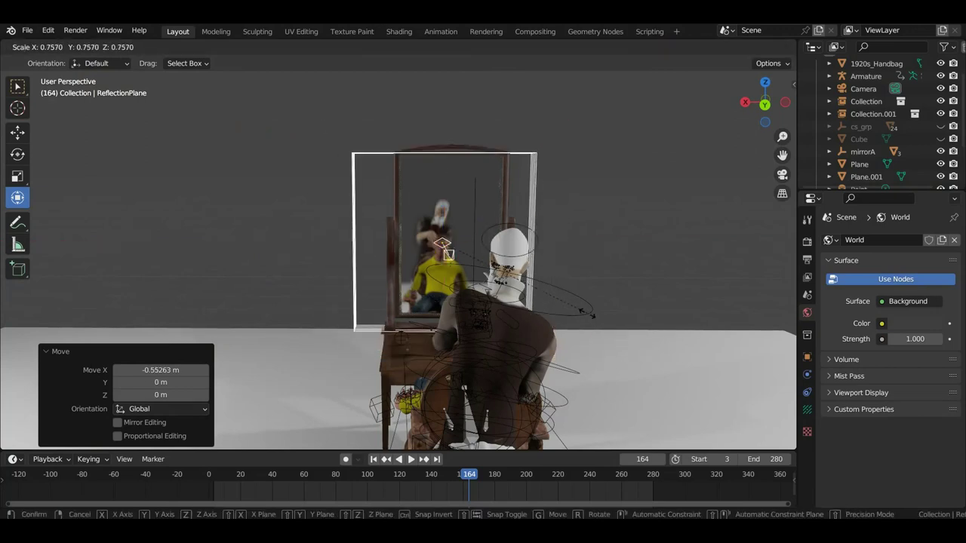
{"action": "left_click", "coordinate": [596, 318]}
{"action": "left_click_drag", "start_coordinate": [442, 173], "coordinate": [445, 170]}
{"action": "scroll", "coordinate": [421, 220], "scroll_direction": "up", "scroll_amount": 2}
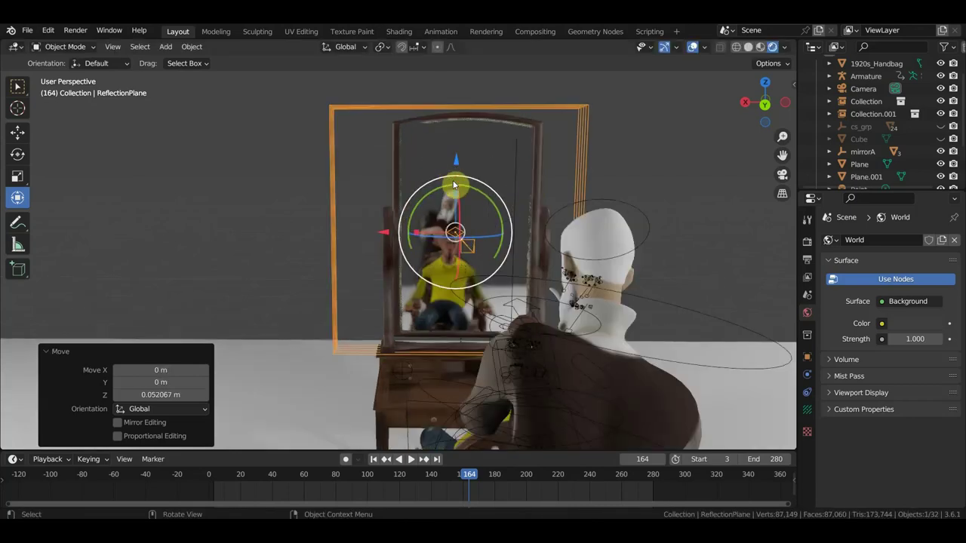
{"action": "left_click_drag", "start_coordinate": [386, 231], "coordinate": [386, 231]}
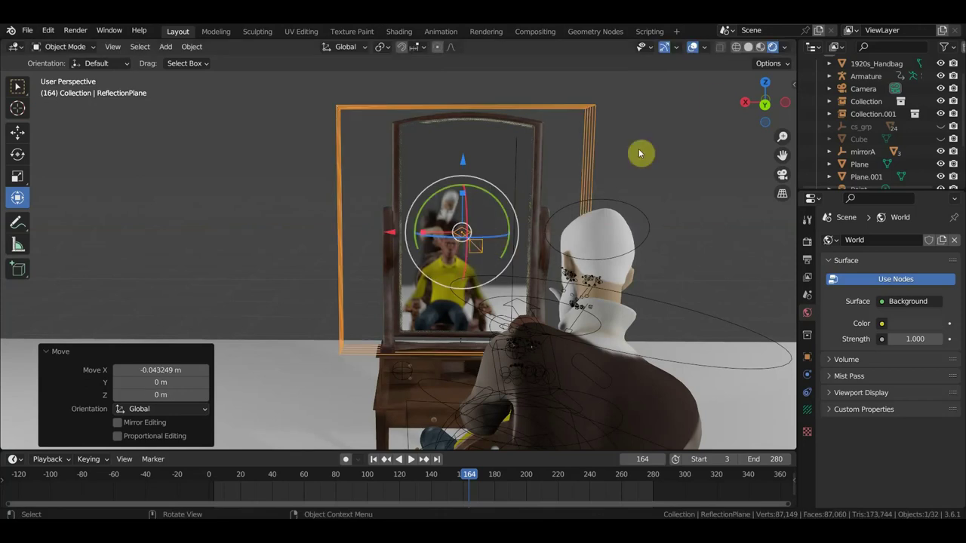
Hide transform handles and overlays to view the clean mirror reflection
{"action": "mouse_move", "coordinate": [638, 153]}
{"action": "middle_mouse_down"}
{"action": "mouse_move", "coordinate": [691, 182]}
{"action": "mouse_move", "coordinate": [662, 186]}
{"action": "middle_mouse_up"}
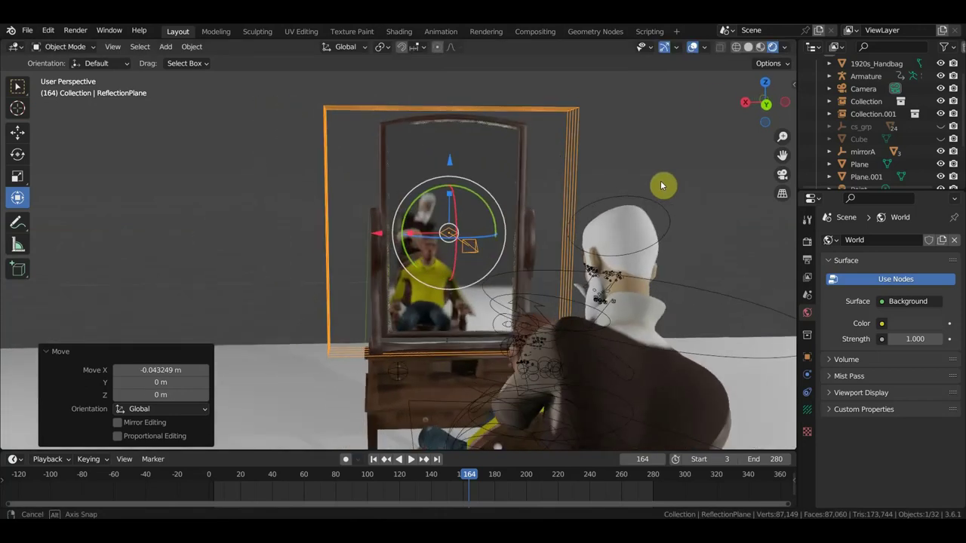
{"action": "left_click", "coordinate": [19, 88]}
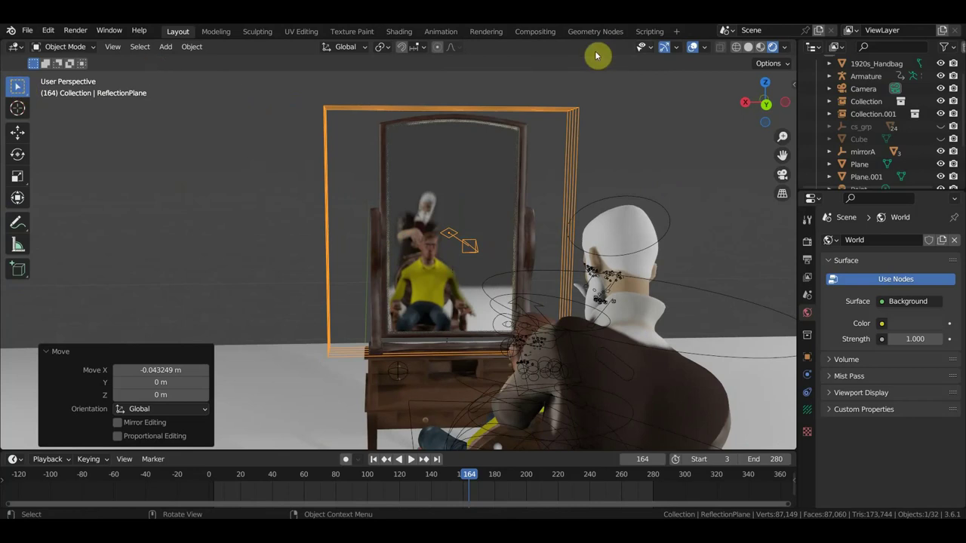
{"action": "left_click", "coordinate": [693, 47]}
{"action": "scroll", "coordinate": [662, 166], "scroll_direction": "up", "scroll_amount": 4}
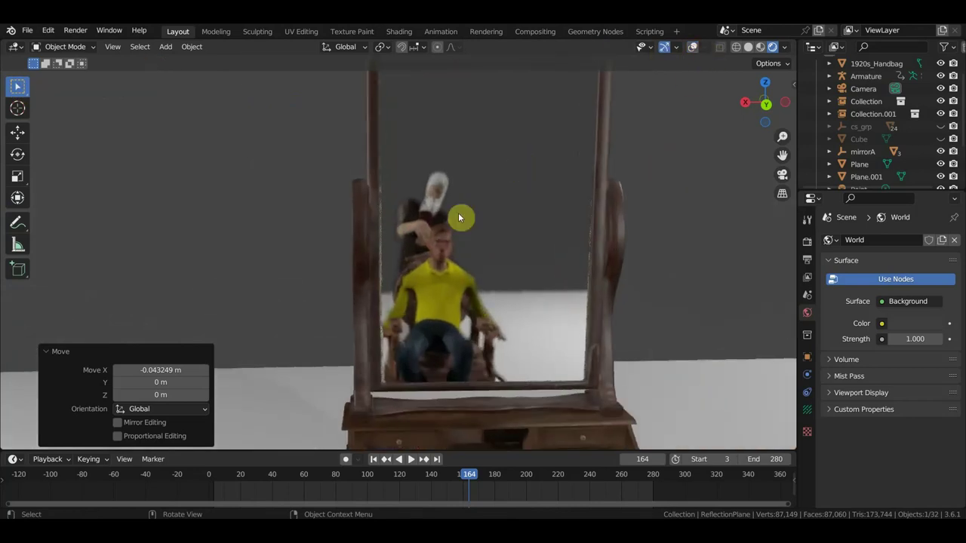
{"action": "scroll", "coordinate": [496, 193], "scroll_direction": "down", "scroll_amount": 5}
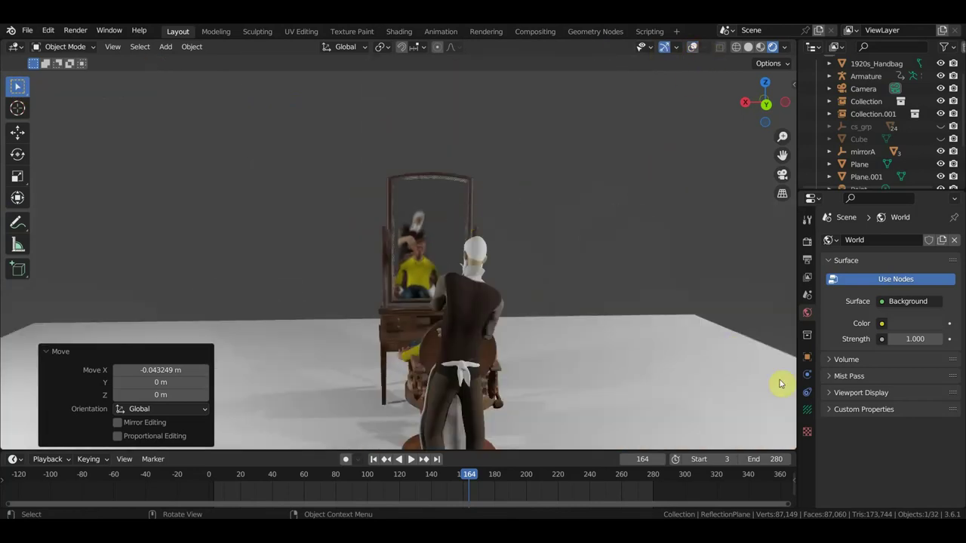
Set probe distance 2.1 m, clipping offset 0.001 m, arrow size 1.6 m, and enable Show Preview
{"action": "left_click", "coordinate": [806, 410]}
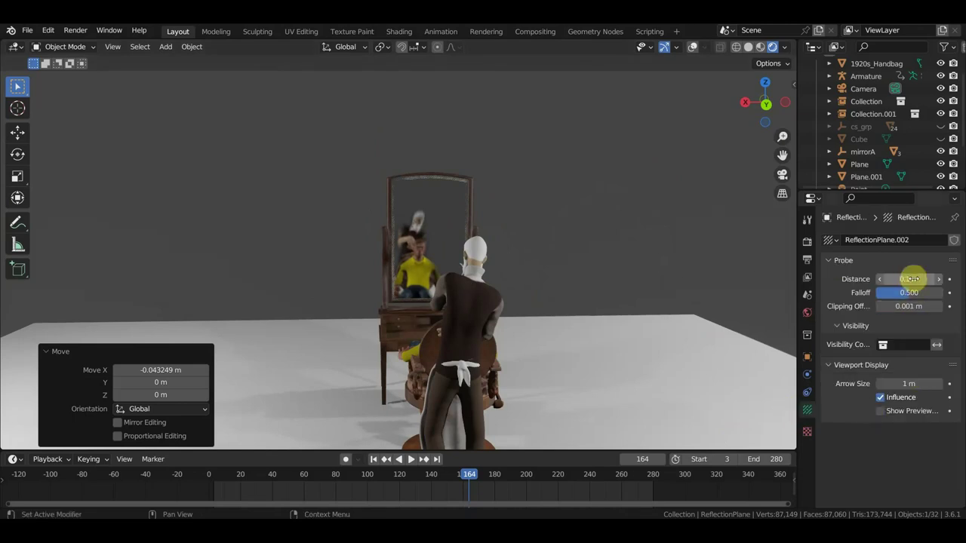
{"action": "left_click_drag", "start_coordinate": [908, 279], "coordinate": [898, 279]}
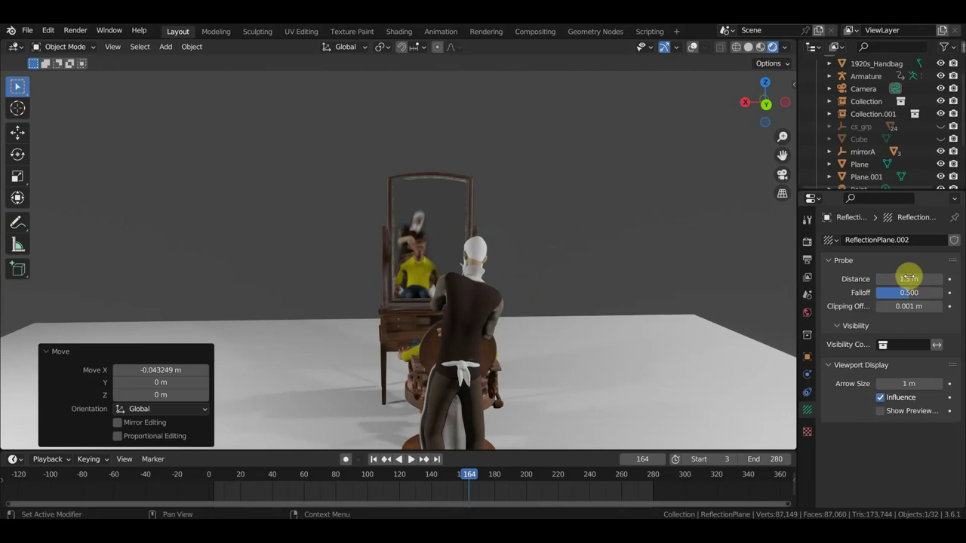
{"action": "left_click", "coordinate": [691, 47]}
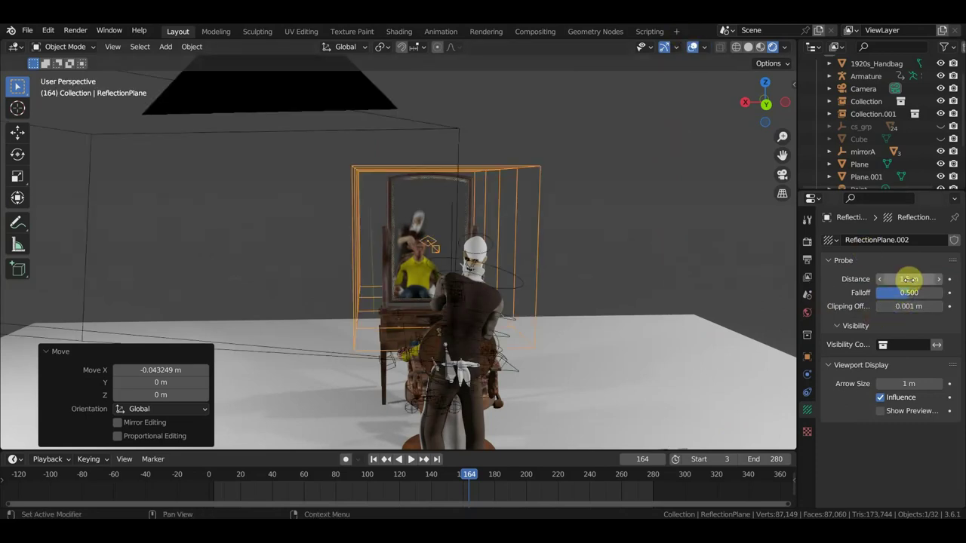
{"action": "mouse_move", "coordinate": [907, 279]}
{"action": "left_mouse_down"}
{"action": "mouse_move", "coordinate": [853, 279]}
{"action": "mouse_move", "coordinate": [950, 279]}
{"action": "mouse_move", "coordinate": [722, 291]}
{"action": "left_mouse_up"}
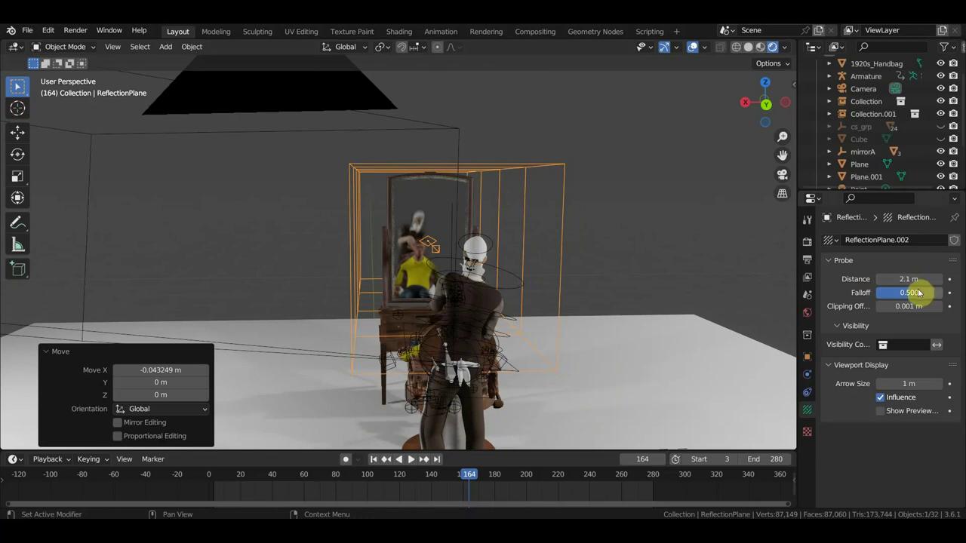
{"action": "left_click_drag", "start_coordinate": [919, 295], "coordinate": [915, 306]}
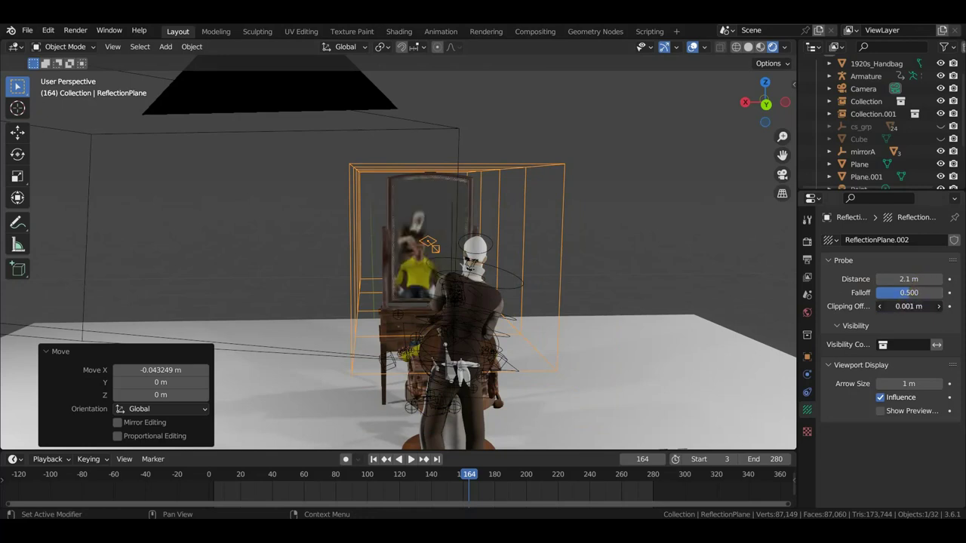
{"action": "mouse_move", "coordinate": [908, 306]}
{"action": "left_mouse_down"}
{"action": "mouse_move", "coordinate": [923, 306]}
{"action": "mouse_move", "coordinate": [868, 307]}
{"action": "left_mouse_up"}
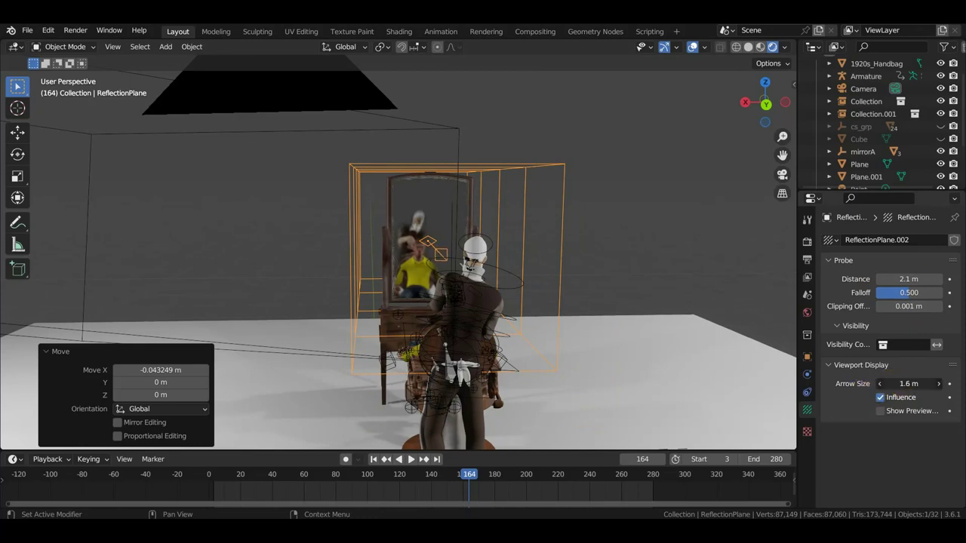
{"action": "left_click", "coordinate": [879, 411]}
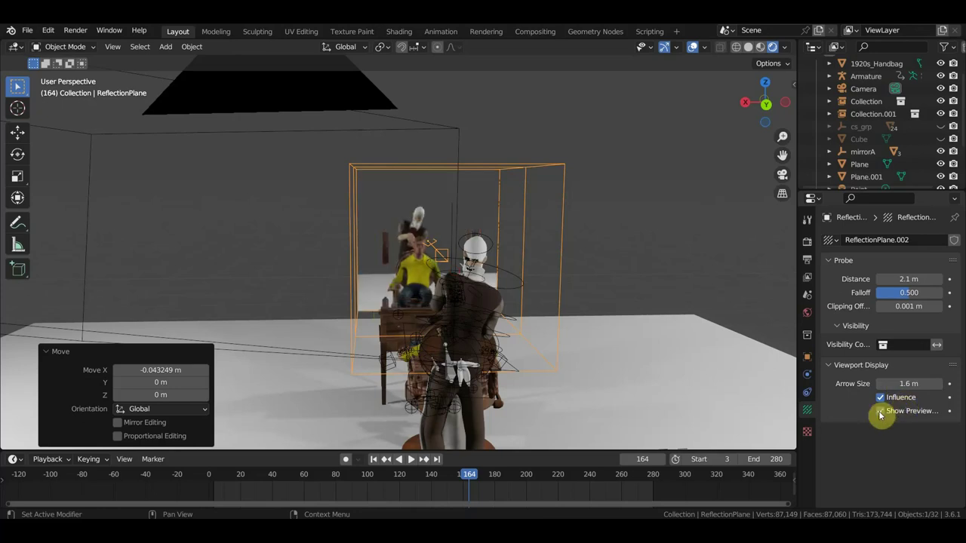
Inspect the mirror reflection by toggling the probe's influence volume and the viewport overlays
{"action": "scroll", "coordinate": [651, 339], "scroll_direction": "up", "scroll_amount": 2}
{"action": "scroll", "coordinate": [651, 338], "scroll_direction": "up", "scroll_amount": 3}
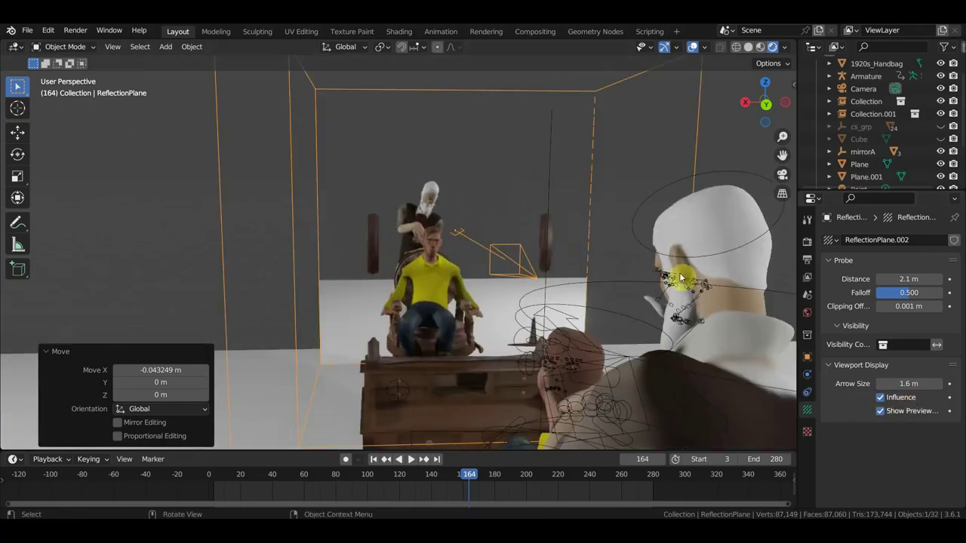
{"action": "left_click", "coordinate": [880, 398]}
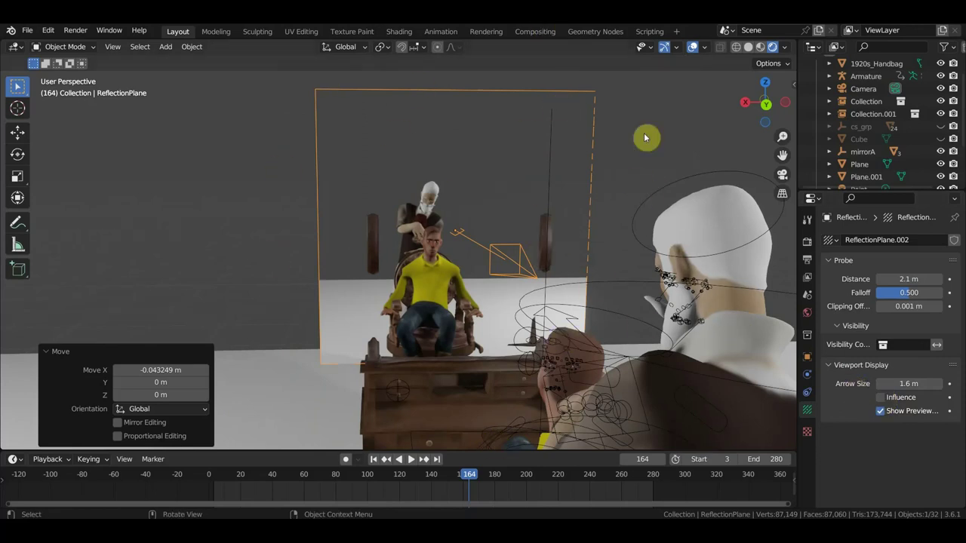
{"action": "left_click", "coordinate": [692, 47]}
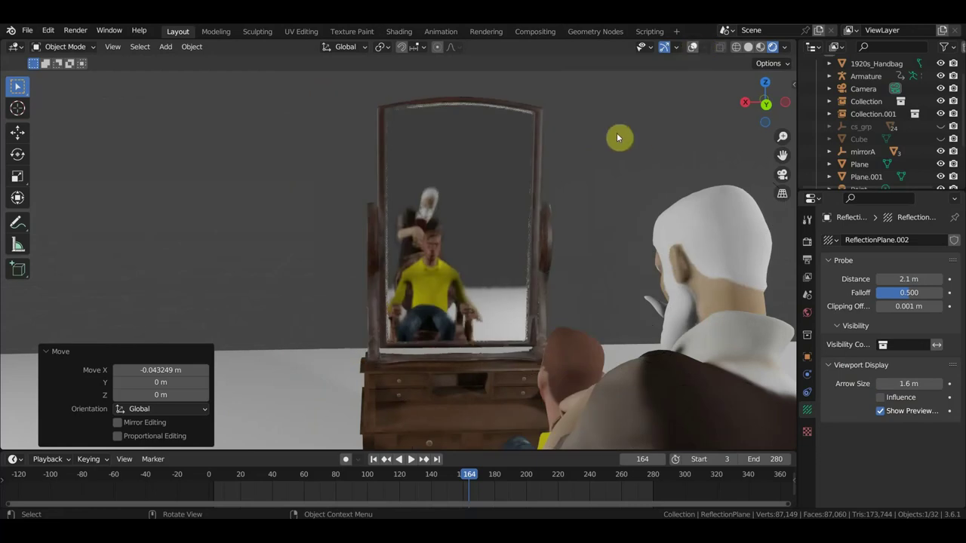
{"action": "scroll", "coordinate": [519, 157], "scroll_direction": "up", "scroll_amount": 2}
{"action": "scroll", "coordinate": [519, 157], "scroll_direction": "up", "scroll_amount": 3}
{"action": "scroll", "coordinate": [518, 157], "scroll_direction": "down", "scroll_amount": 2}
{"action": "scroll", "coordinate": [518, 157], "scroll_direction": "down", "scroll_amount": 3}
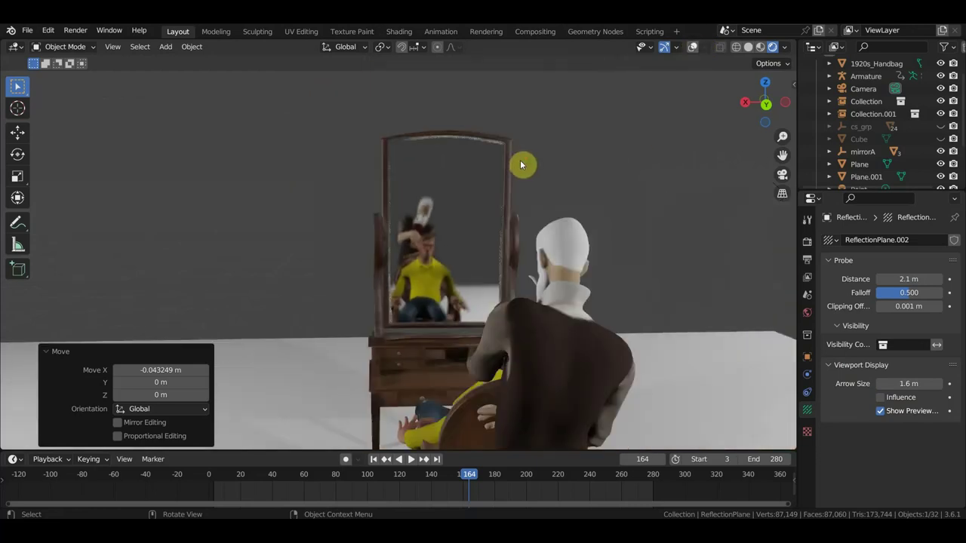
{"action": "left_click", "coordinate": [879, 397]}
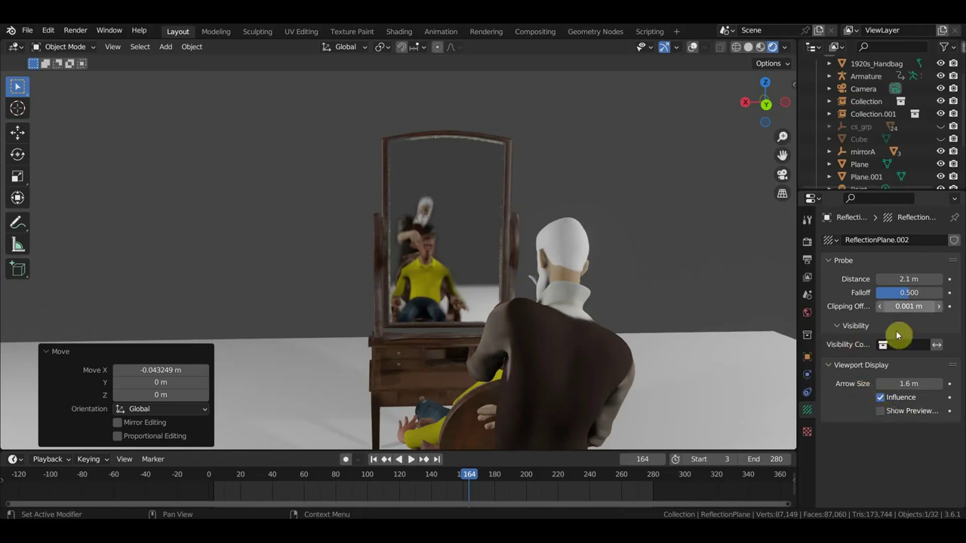
{"action": "left_click", "coordinate": [462, 204]}
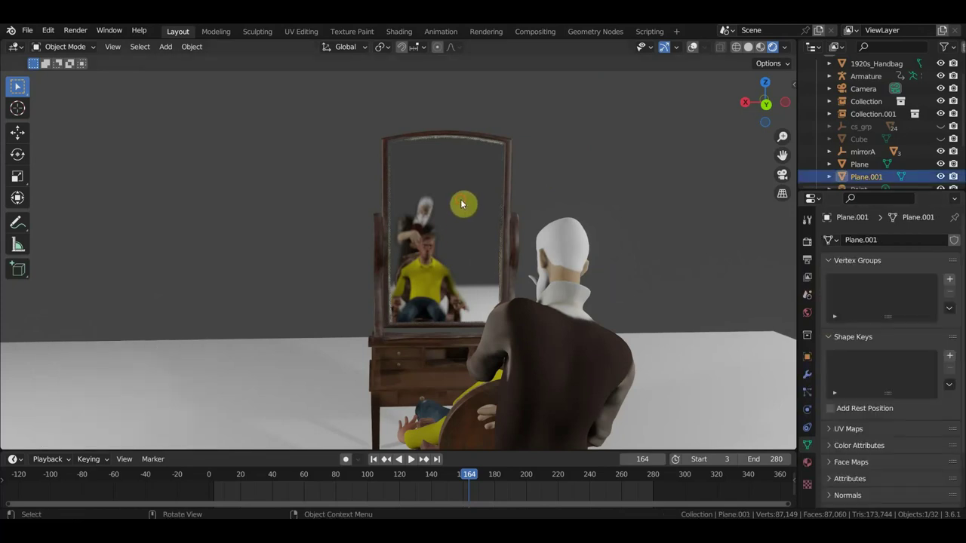
{"action": "left_click", "coordinate": [693, 49]}
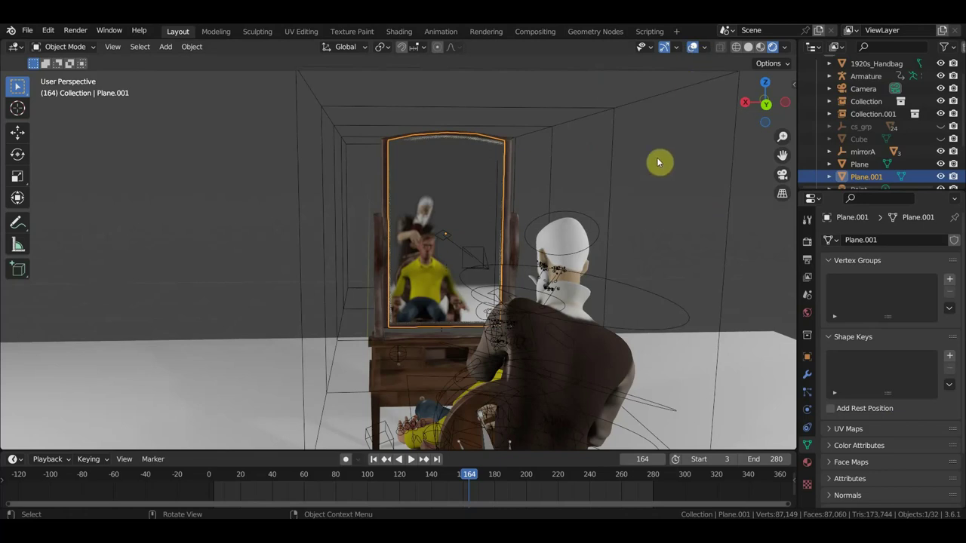
Lengthen the reflection probe's arrow to 4.5 m with Show Preview on, then view through the camera
{"action": "left_click", "coordinate": [610, 182]}
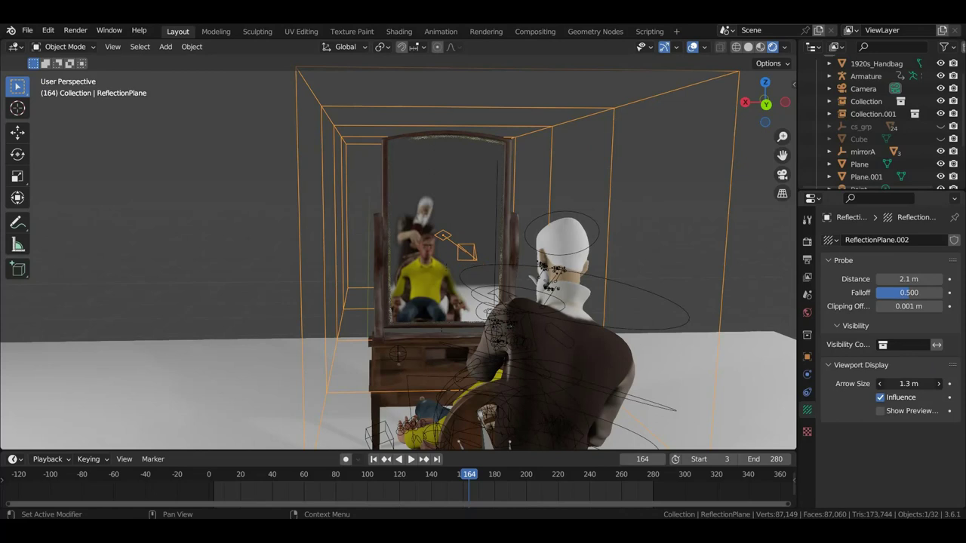
{"action": "mouse_move", "coordinate": [908, 383]}
{"action": "left_mouse_down"}
{"action": "mouse_move", "coordinate": [935, 384]}
{"action": "mouse_move", "coordinate": [902, 383]}
{"action": "mouse_move", "coordinate": [912, 383]}
{"action": "left_mouse_up"}
{"action": "left_click", "coordinate": [880, 410]}
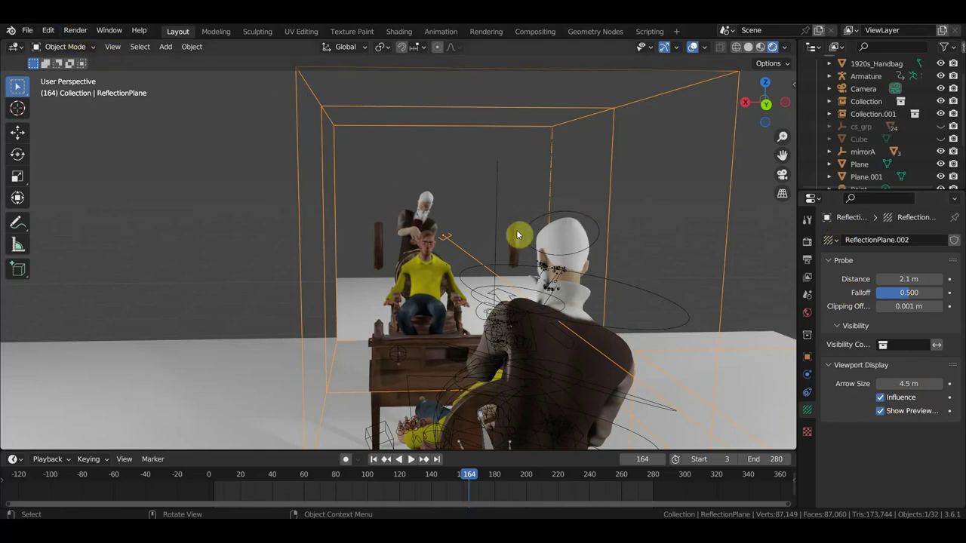
{"action": "key", "text": "KP_0"}
{"action": "scroll", "coordinate": [482, 279], "scroll_direction": "up", "scroll_amount": 4}
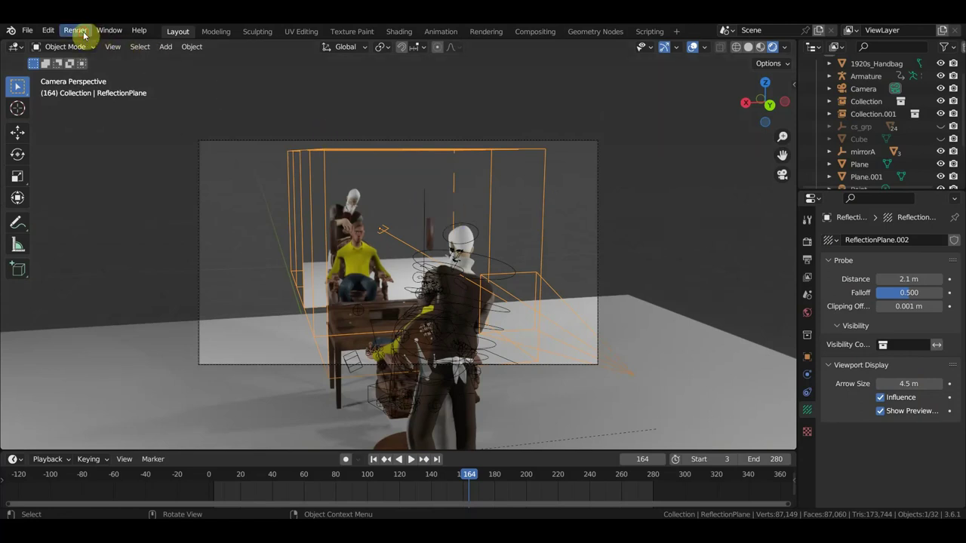
{"action": "left_click", "coordinate": [75, 31]}
{"action": "left_click", "coordinate": [81, 43]}
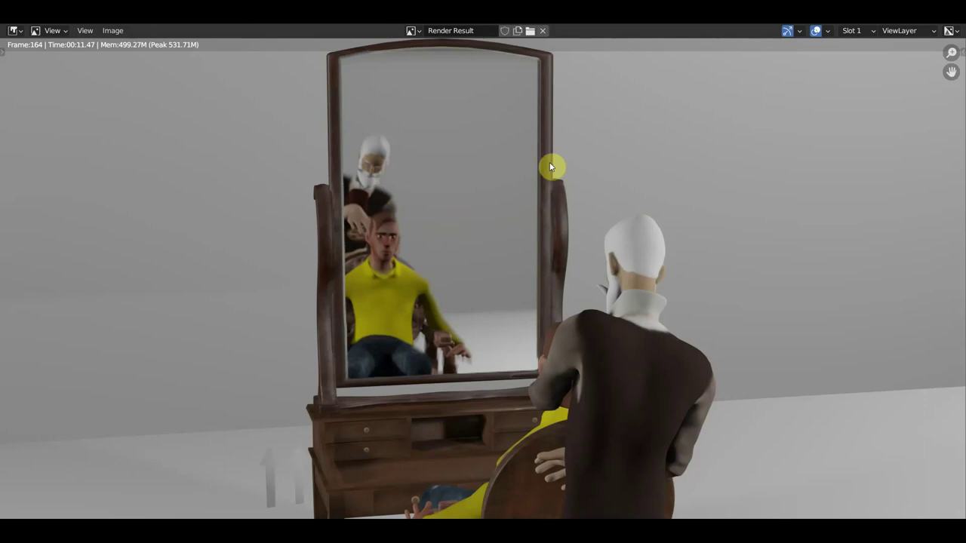
{"action": "scroll", "coordinate": [517, 231], "scroll_direction": "down", "scroll_amount": 2}
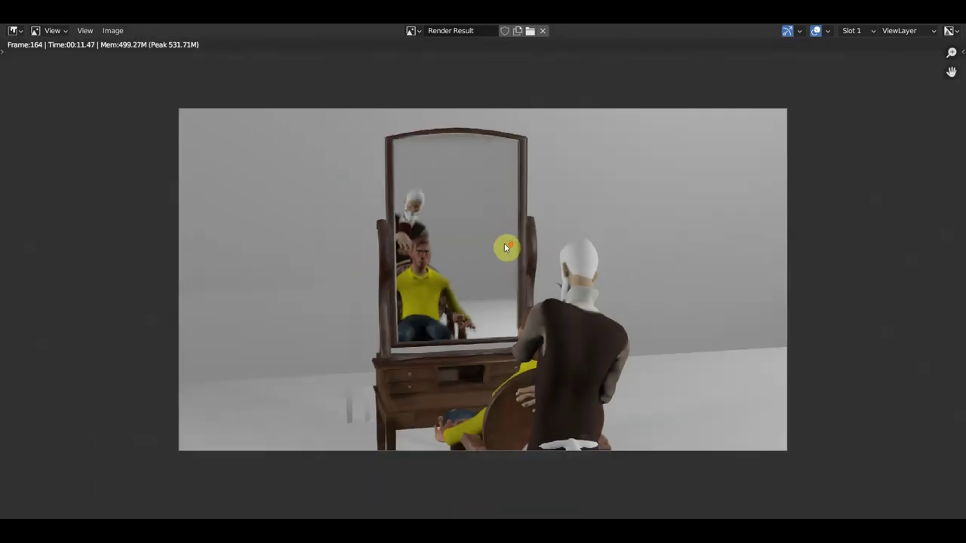
{"action": "scroll", "coordinate": [506, 249], "scroll_direction": "up", "scroll_amount": 2}
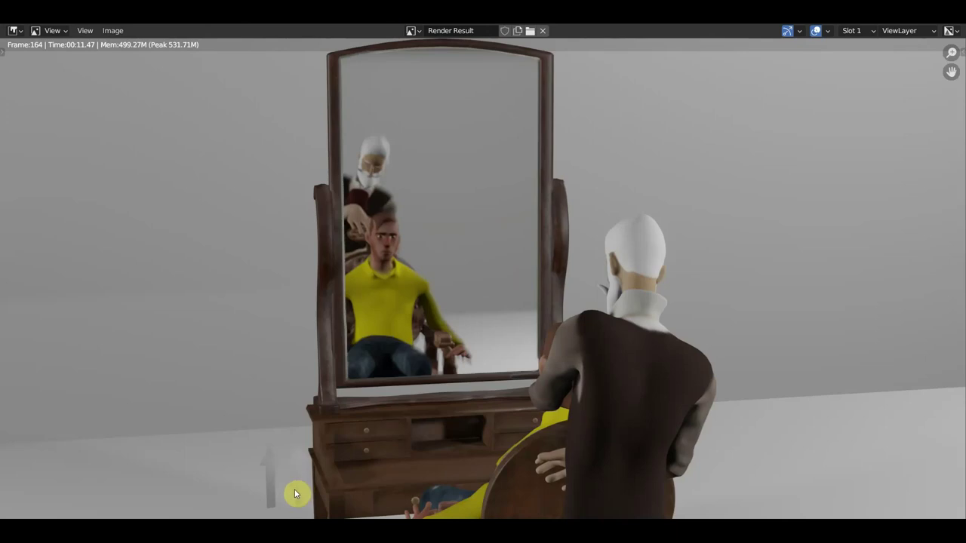
{"action": "scroll", "coordinate": [296, 495], "scroll_direction": "down", "scroll_amount": 1}
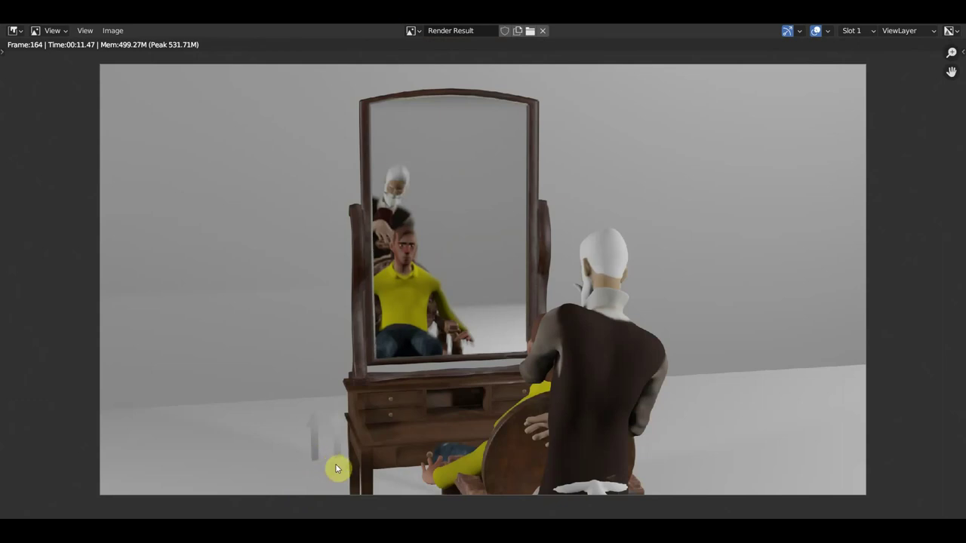
{"action": "scroll", "coordinate": [330, 462], "scroll_direction": "up", "scroll_amount": 1}
{"action": "scroll", "coordinate": [329, 461], "scroll_direction": "down", "scroll_amount": 1}
{"action": "scroll", "coordinate": [339, 458], "scroll_direction": "up", "scroll_amount": 1}
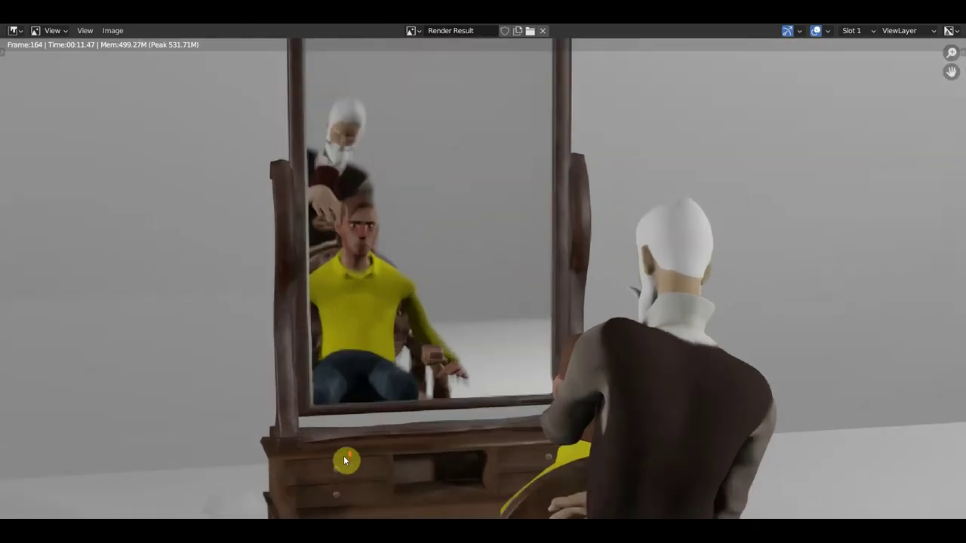
{"action": "middle_click_drag", "start_coordinate": [421, 436], "coordinate": [412, 453], "text": "ctrl"}
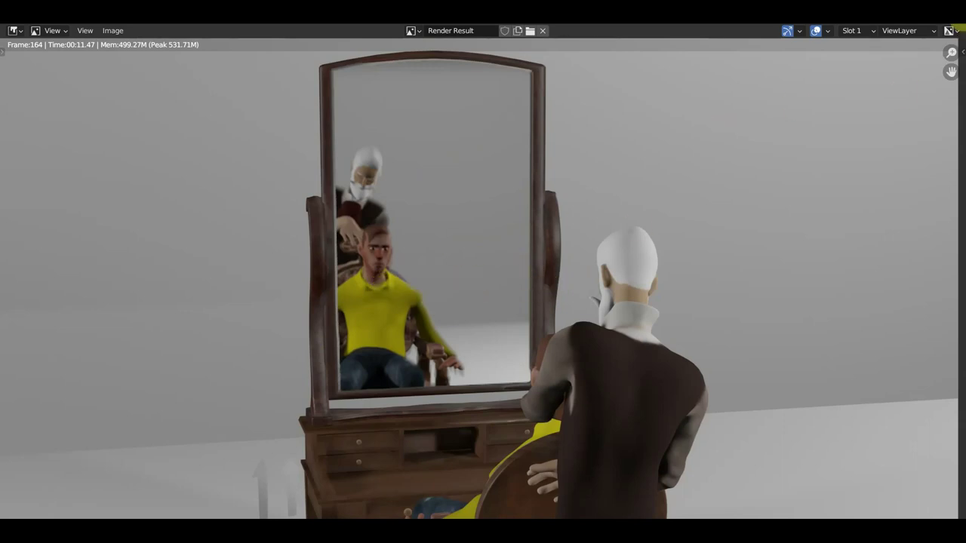
{"action": "left_click", "coordinate": [962, 28]}
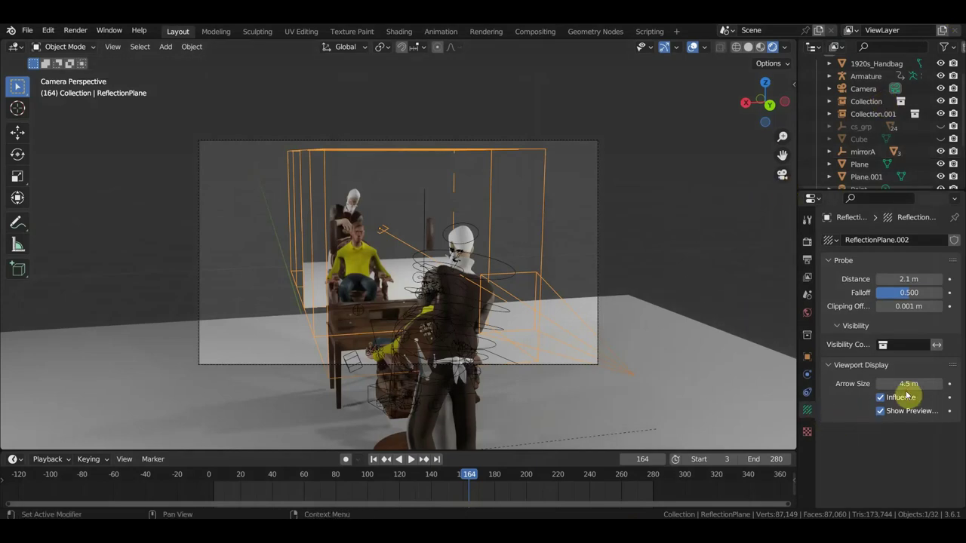
Shorten the probe arrow to 3.4 m and turn off Eevee ambient occlusion, bloom and refraction
{"action": "left_click_drag", "start_coordinate": [909, 383], "coordinate": [911, 386]}
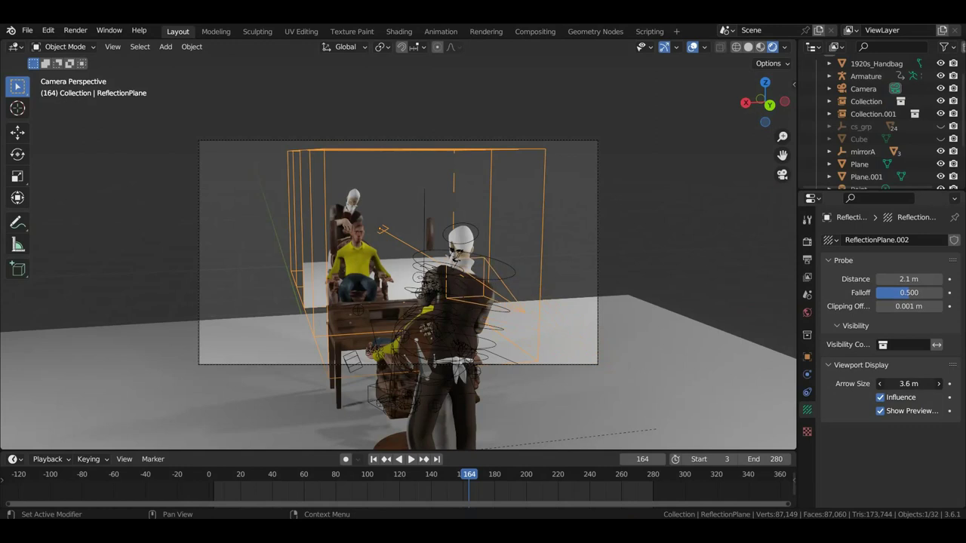
{"action": "left_click", "coordinate": [806, 265]}
{"action": "left_click", "coordinate": [806, 242]}
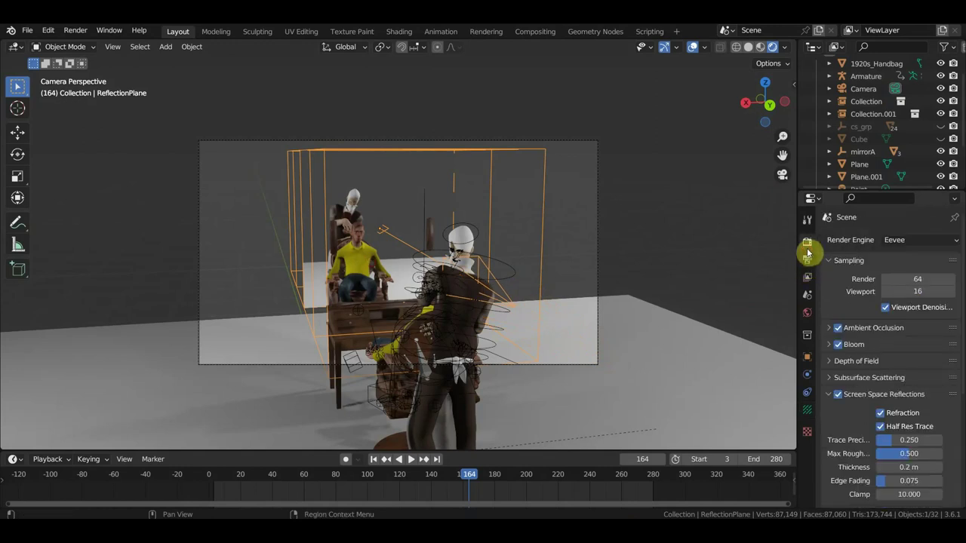
{"action": "left_click", "coordinate": [837, 344]}
{"action": "left_click", "coordinate": [838, 327]}
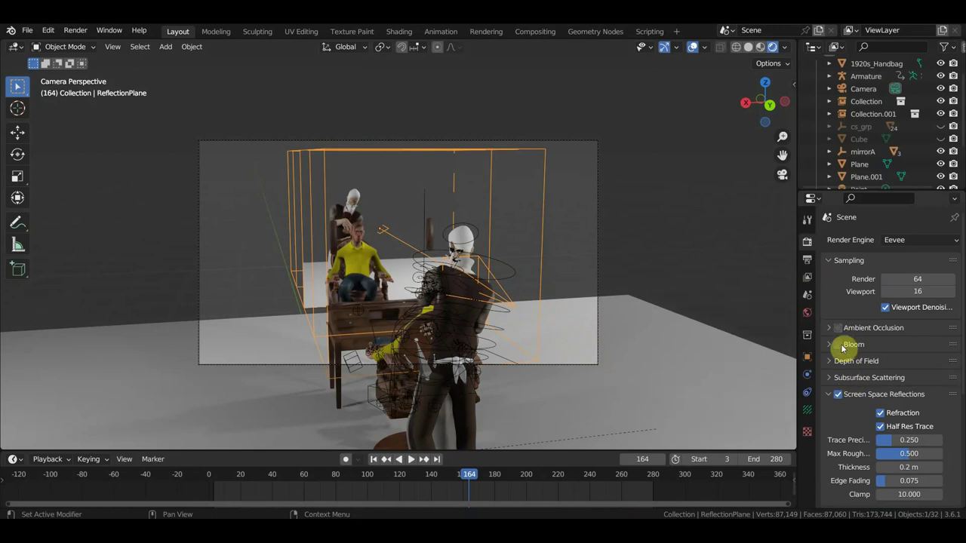
{"action": "left_click", "coordinate": [880, 413]}
Enable Simplify with viewport Max Subdivision capped at 3
{"action": "scroll", "coordinate": [862, 438], "scroll_direction": "down", "scroll_amount": 3}
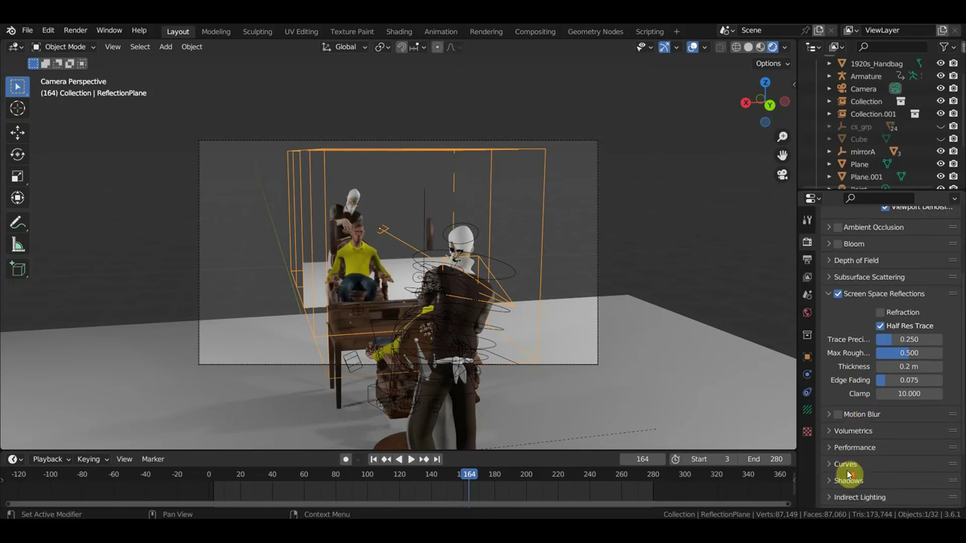
{"action": "scroll", "coordinate": [851, 480], "scroll_direction": "down", "scroll_amount": 2}
{"action": "left_click", "coordinate": [838, 470]}
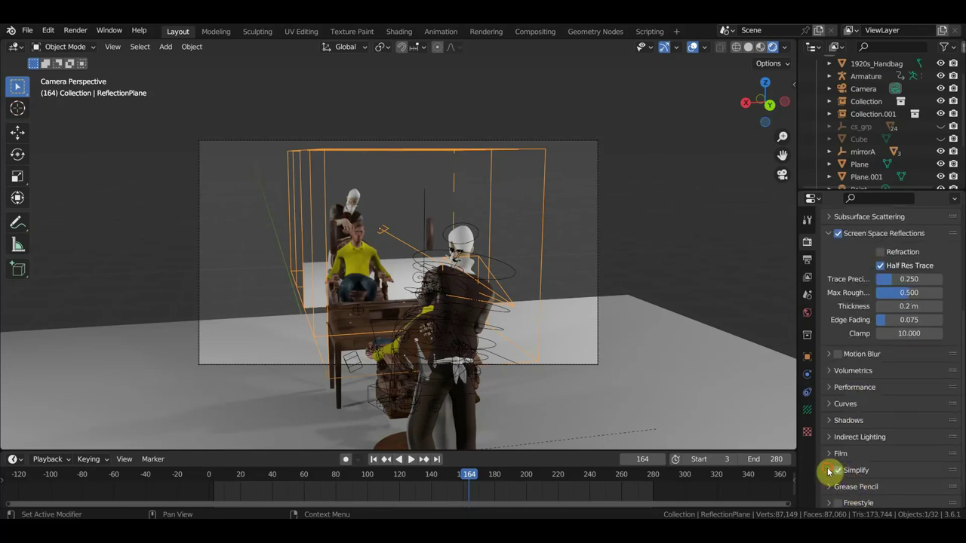
{"action": "left_click", "coordinate": [830, 470]}
{"action": "scroll", "coordinate": [844, 472], "scroll_direction": "down", "scroll_amount": 3}
{"action": "scroll", "coordinate": [852, 475], "scroll_direction": "down", "scroll_amount": 1}
{"action": "left_click_drag", "start_coordinate": [884, 404], "coordinate": [830, 405]}
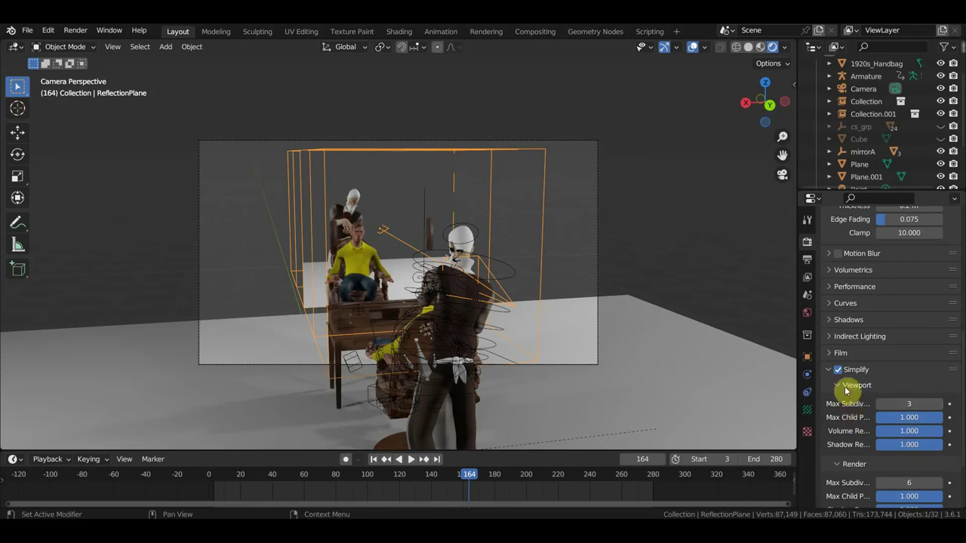
{"action": "left_click", "coordinate": [838, 369]}
{"action": "left_click", "coordinate": [838, 370]}
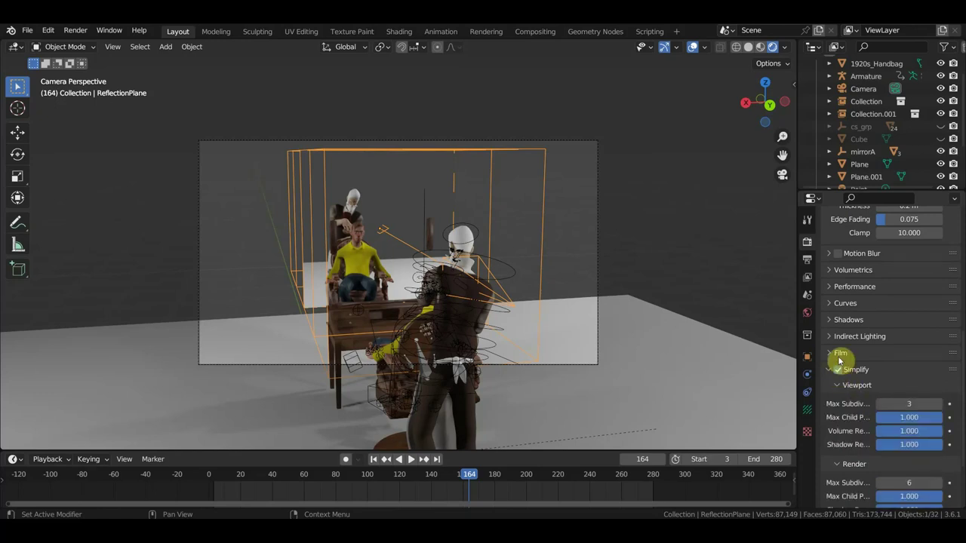
Turn off Screen Space Reflections in the render settings
{"action": "left_click", "coordinate": [834, 353]}
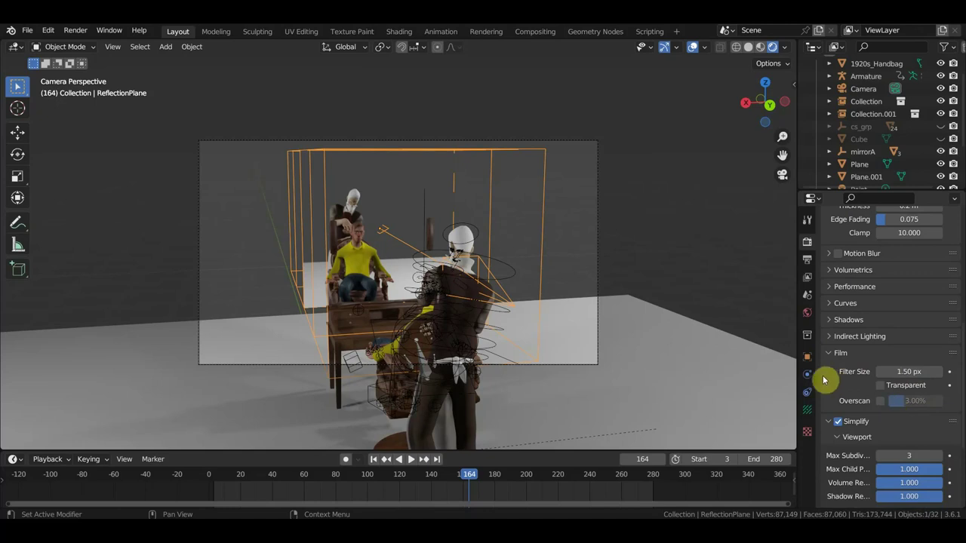
{"action": "left_click", "coordinate": [830, 352]}
{"action": "scroll", "coordinate": [850, 339], "scroll_direction": "up", "scroll_amount": 4}
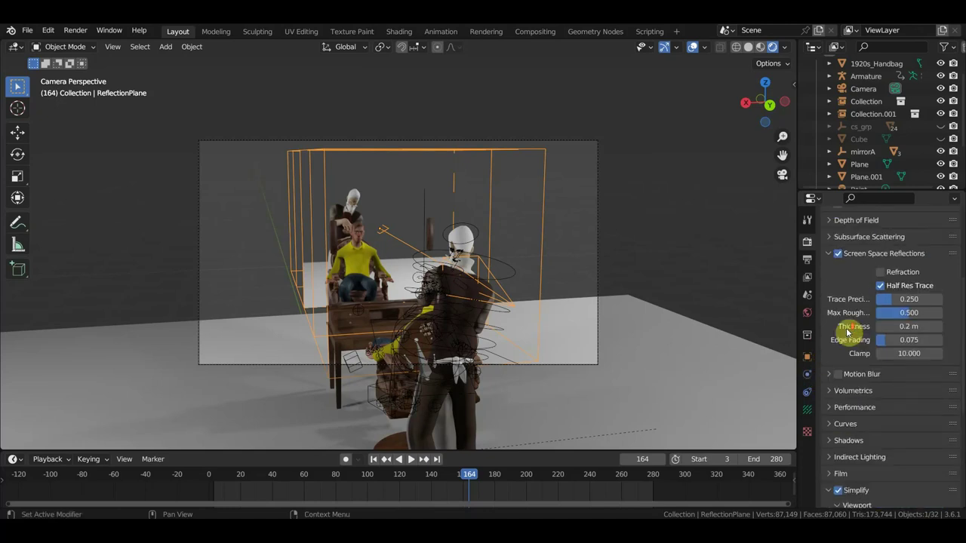
{"action": "scroll", "coordinate": [847, 332], "scroll_direction": "up", "scroll_amount": 2}
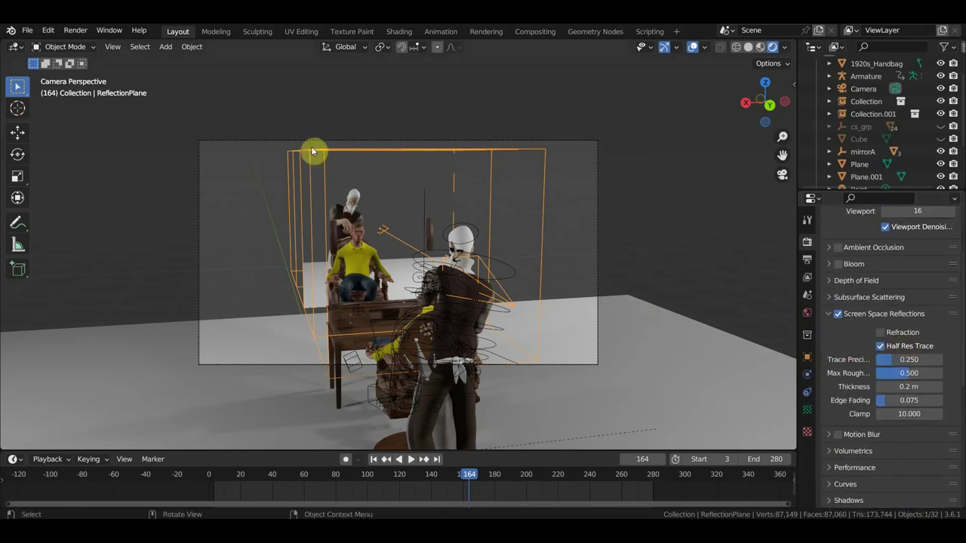
{"action": "left_click", "coordinate": [77, 30]}
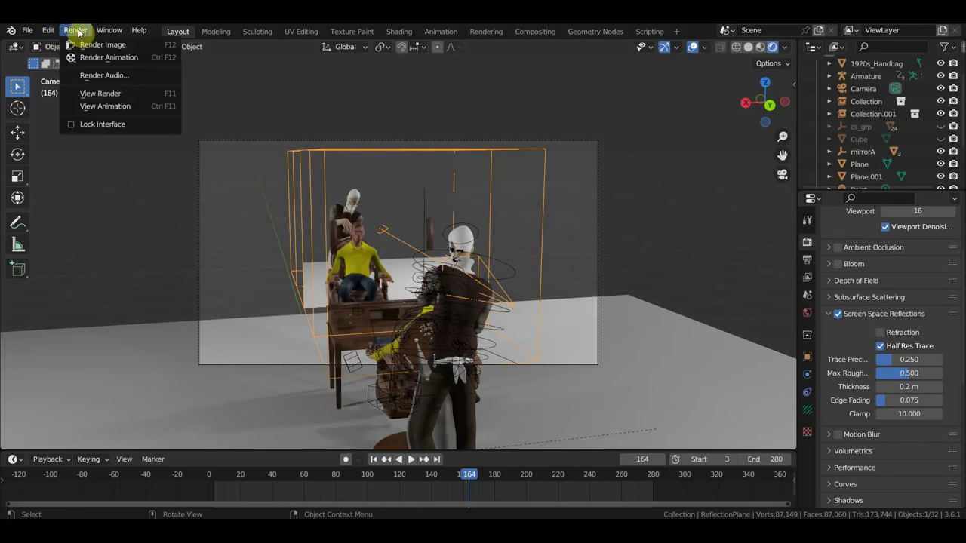
{"action": "left_click", "coordinate": [837, 314]}
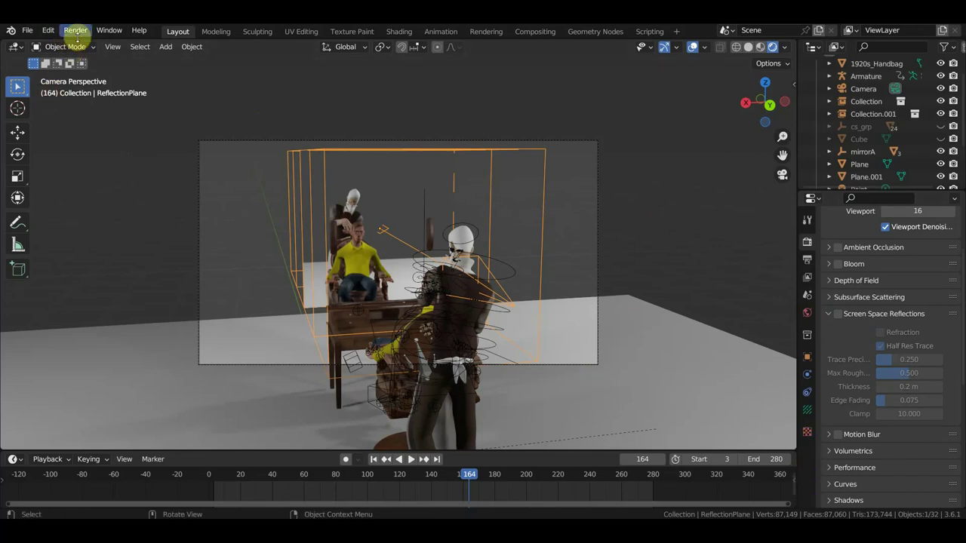
Render frame 164 as an image to check the mirror reflection with Screen Space Reflections off
{"action": "left_click", "coordinate": [77, 32]}
{"action": "left_click", "coordinate": [90, 46]}
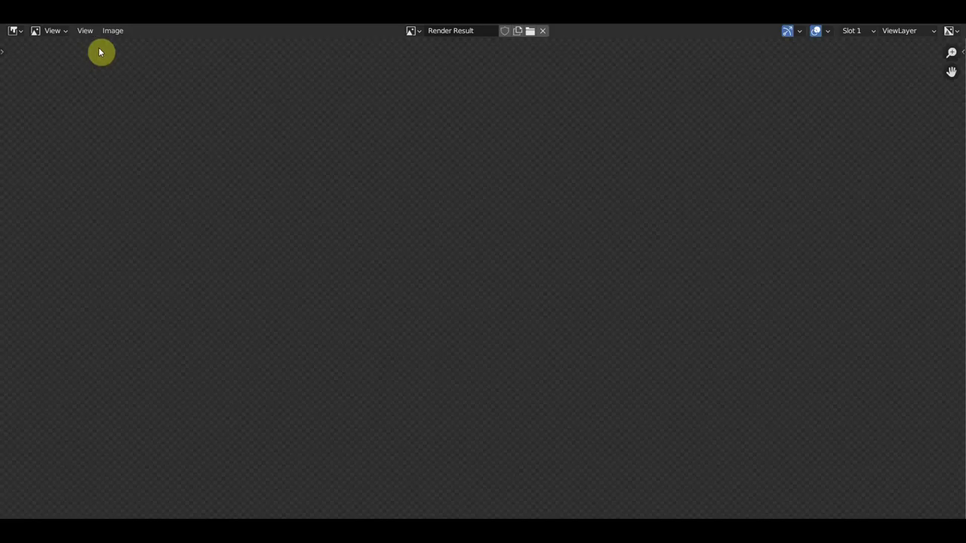